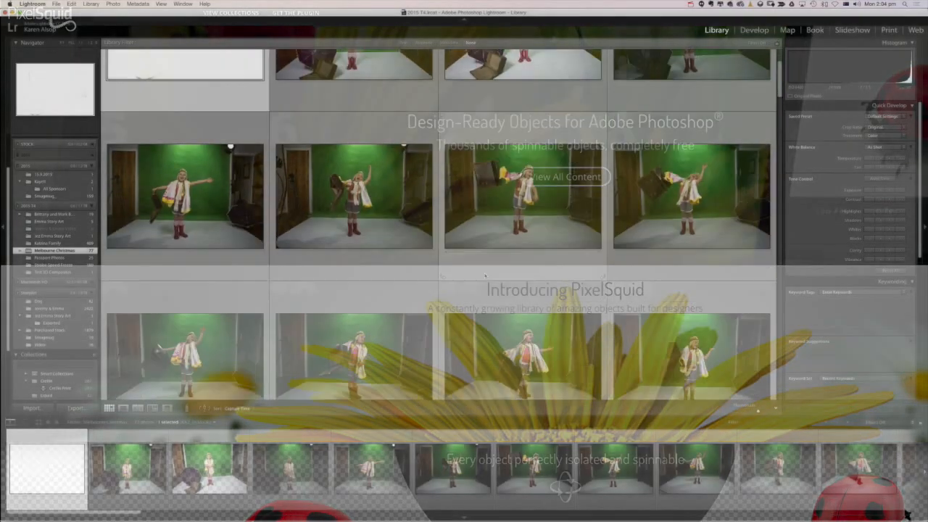
# Look through the green-screen photos in the Melbourne Christmas folder.
pyautogui.scroll(-2, 485, 276)
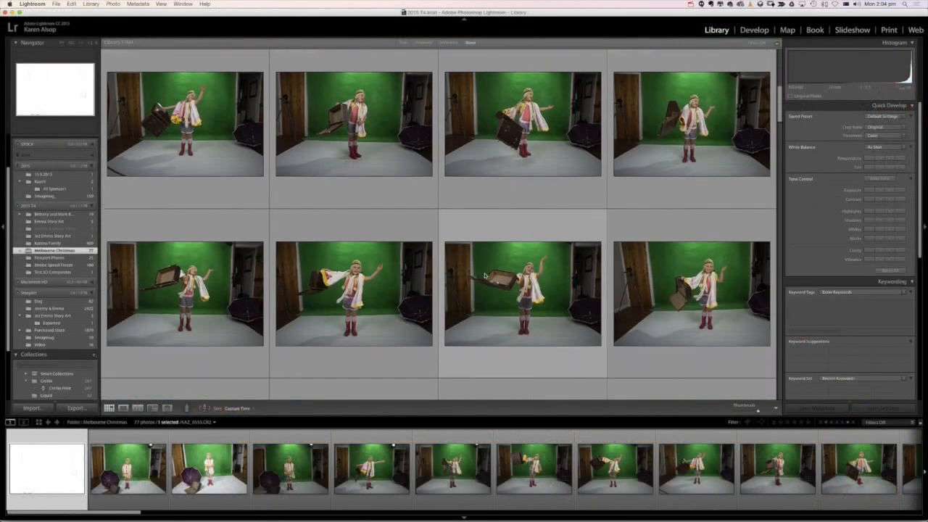
pyautogui.scroll(-3, 486, 275)
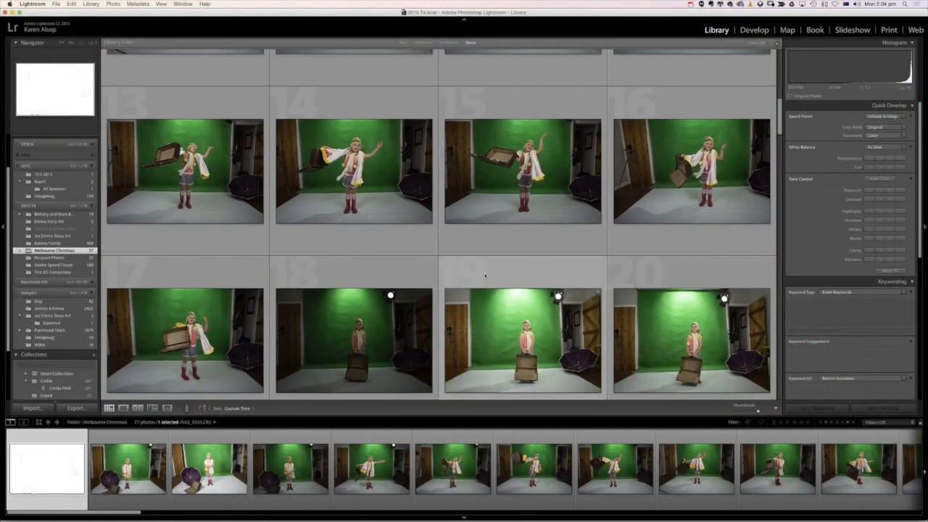
pyautogui.scroll(-3, 486, 276)
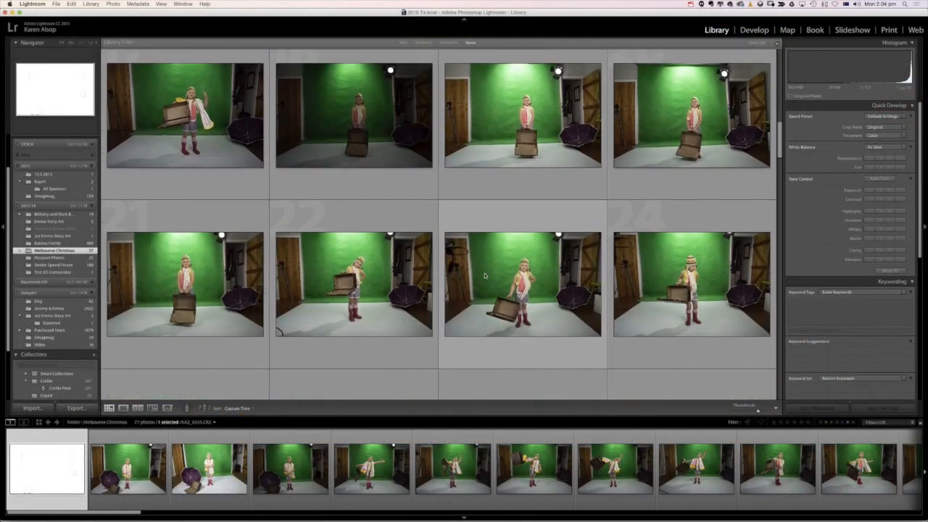
pyautogui.scroll(-1, 485, 276)
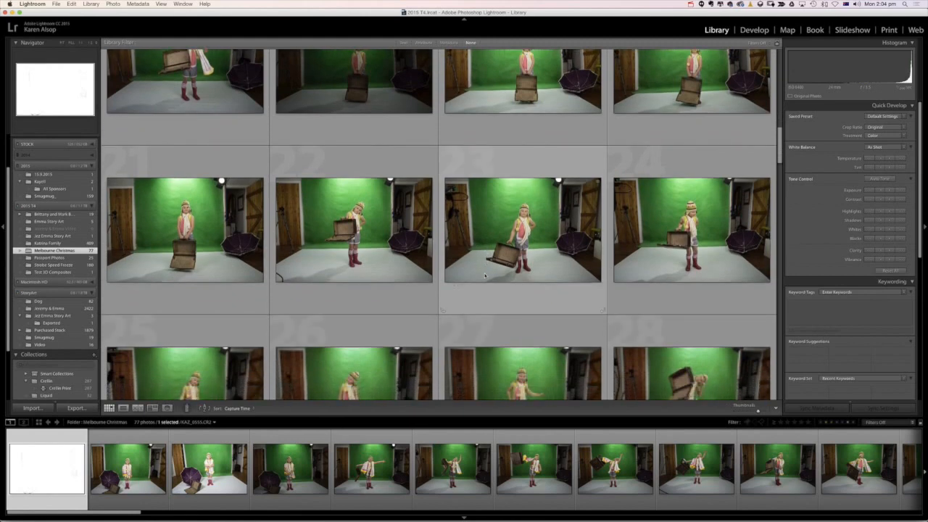
pyautogui.scroll(-5, 486, 275)
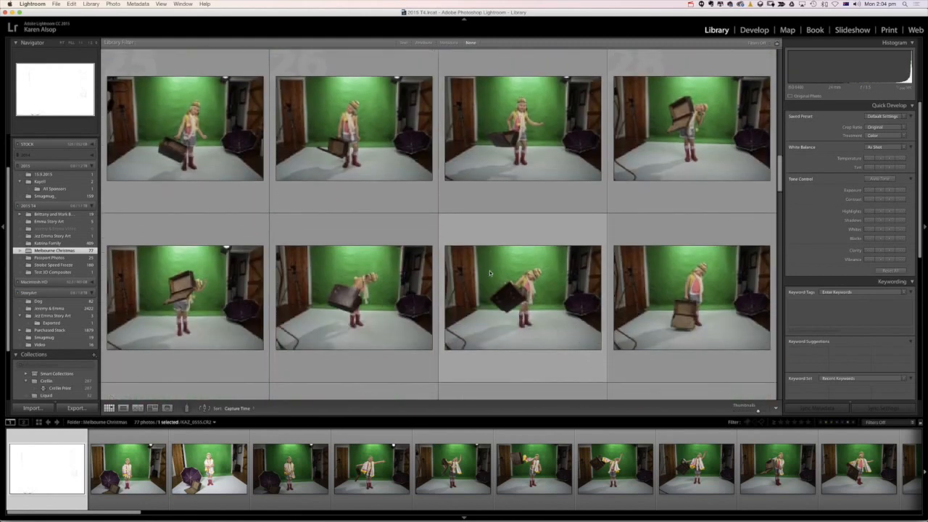
pyautogui.scroll(-5, 490, 272)
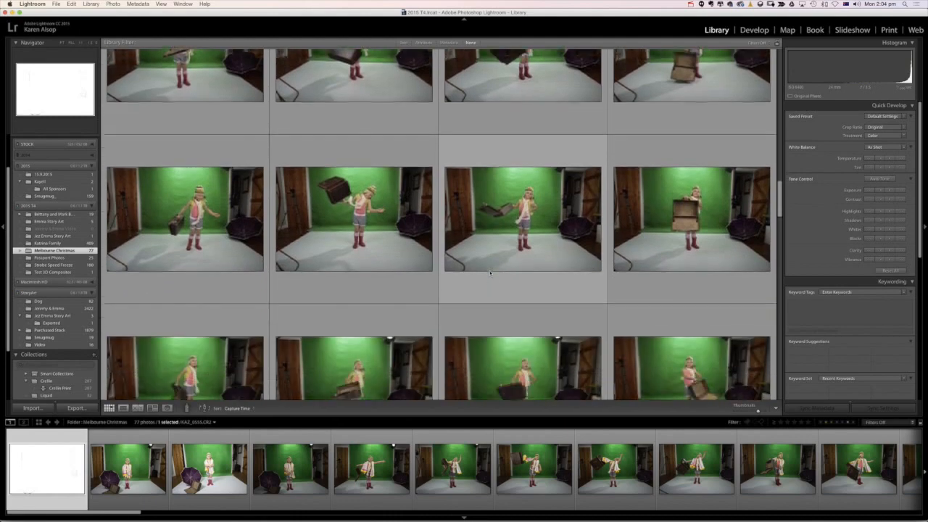
pyautogui.scroll(-10, 490, 273)
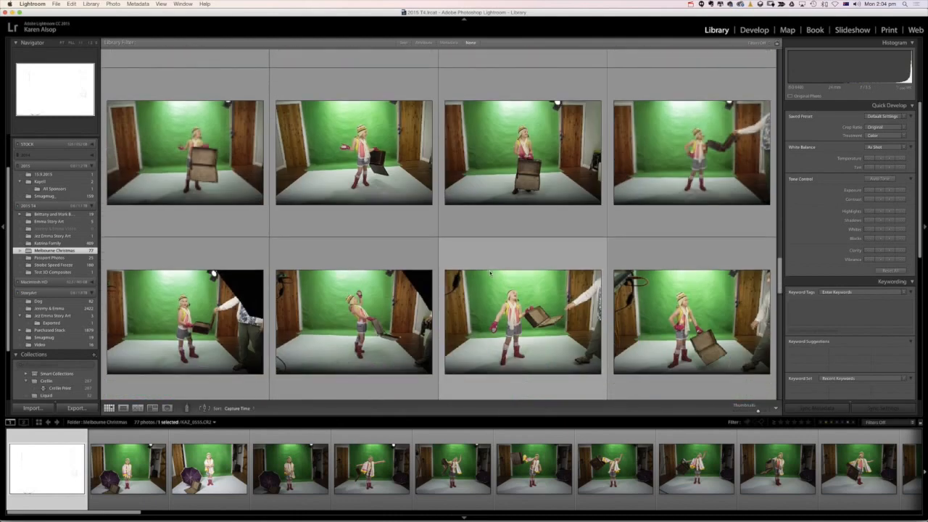
pyautogui.scroll(-15, 491, 273)
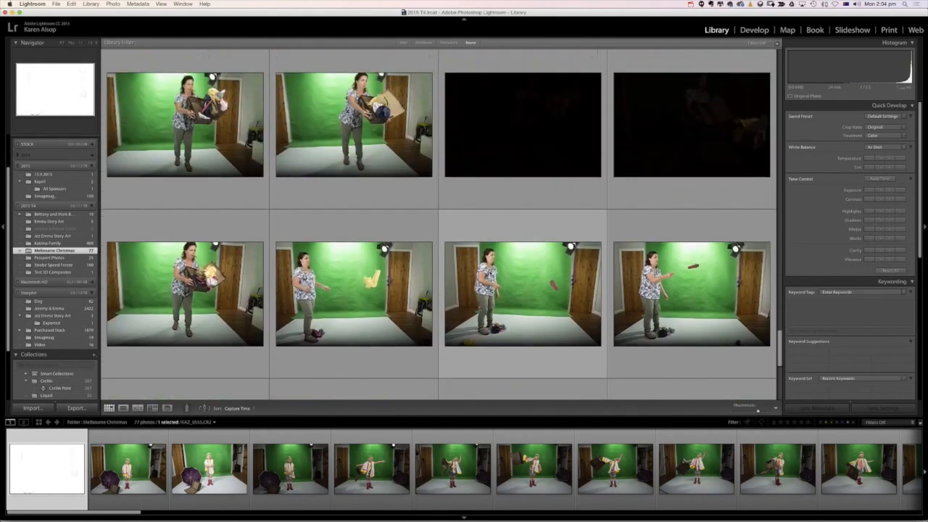
pyautogui.scroll(5, 481, 269)
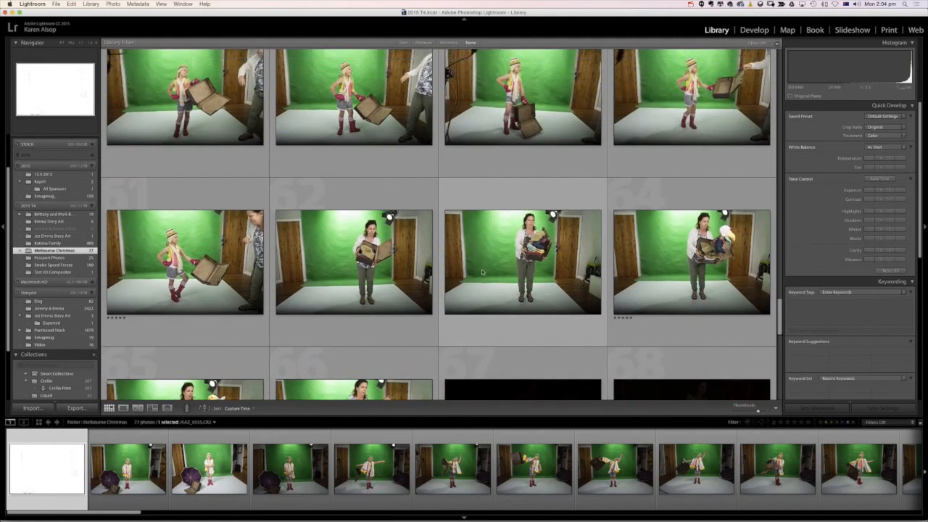
# View the five-star shot of the girl holding the open suitcase and the shots of the woman with the clothes-filled suitcase enlarged.
pyautogui.click(178, 286)
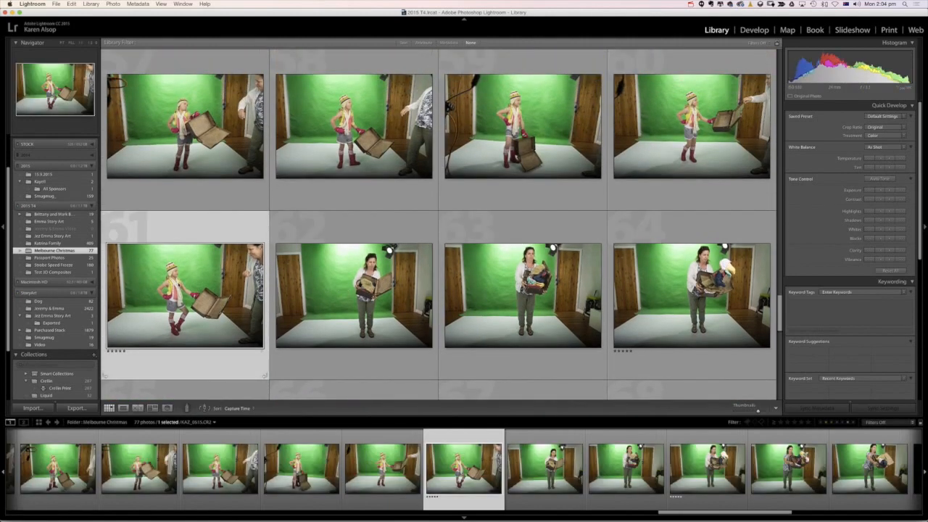
pyautogui.doubleClick(179, 282)
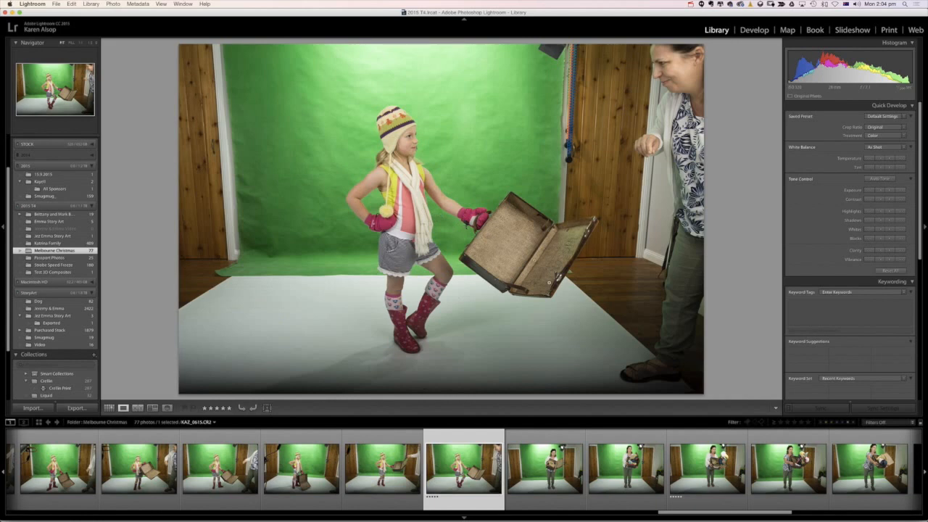
pyautogui.click(681, 470)
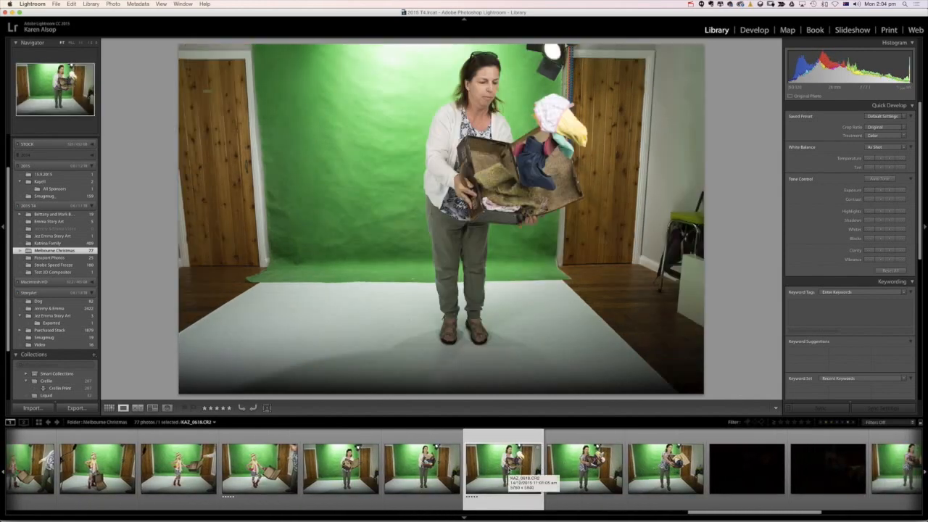
pyautogui.rightClick(417, 464)
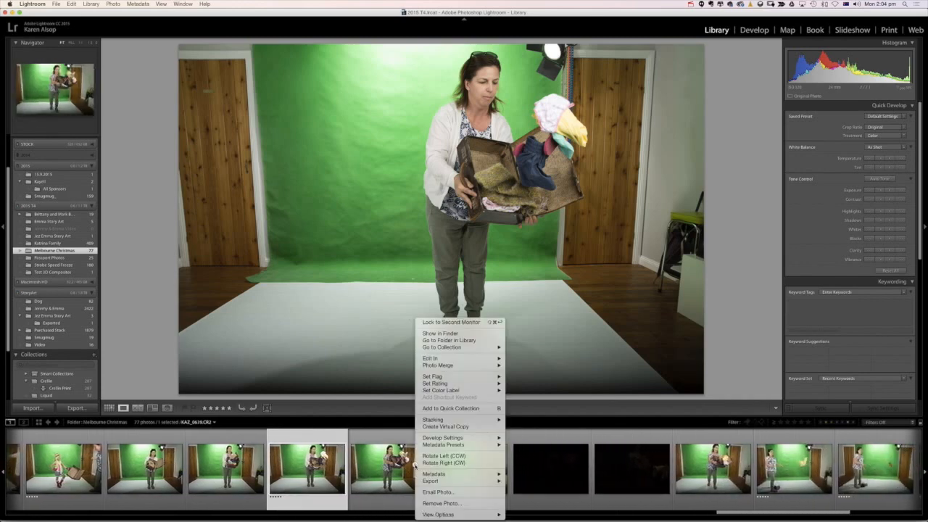
pyautogui.click(364, 462)
pyautogui.click(364, 462)
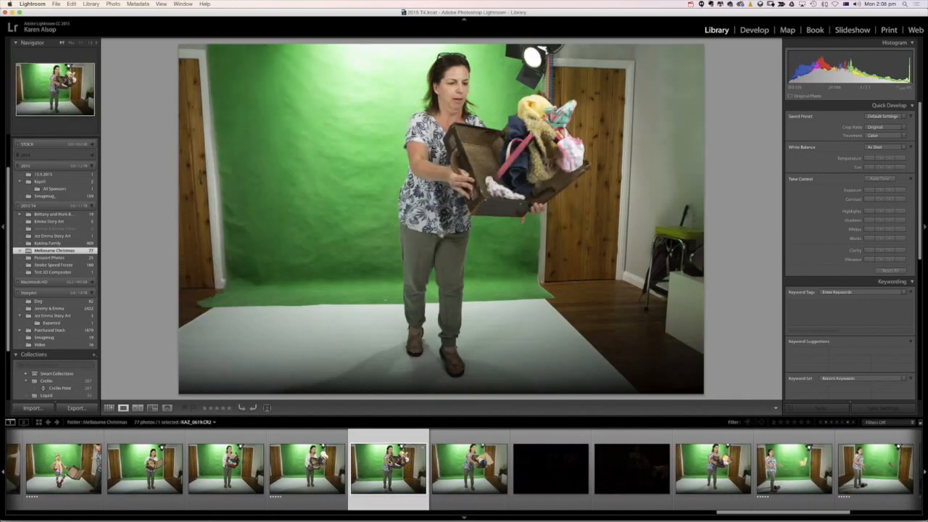
pyautogui.press('Right')
# Review the five-star shots of clothing and shoes thrown into the air one by one.
pyautogui.click(818, 492)
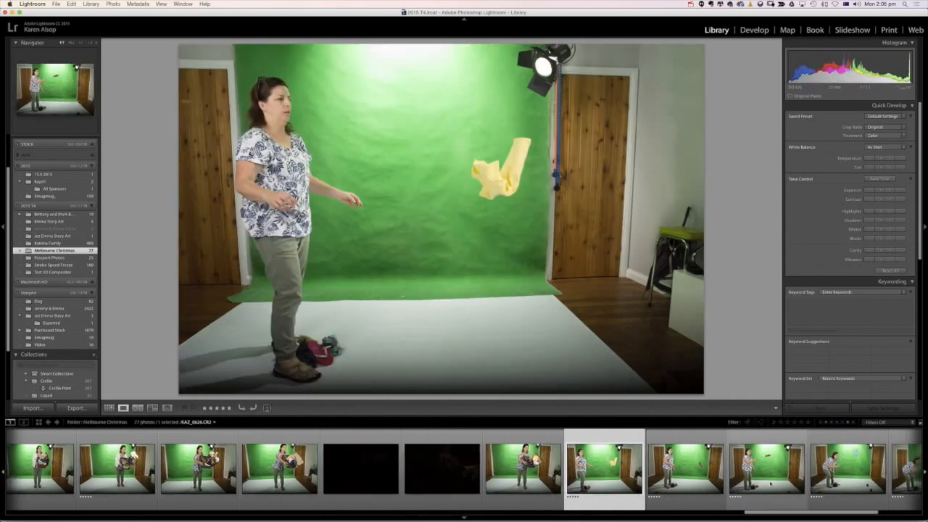
pyautogui.click(700, 478)
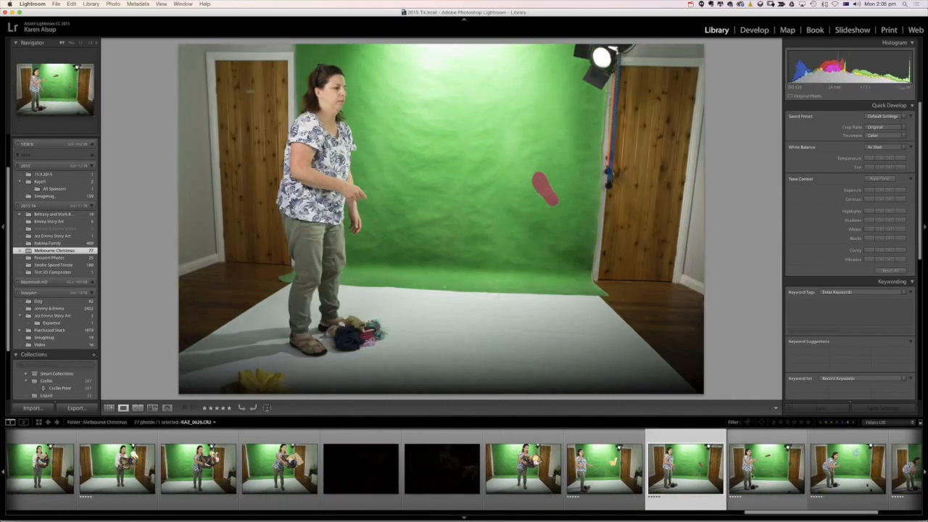
pyautogui.click(752, 473)
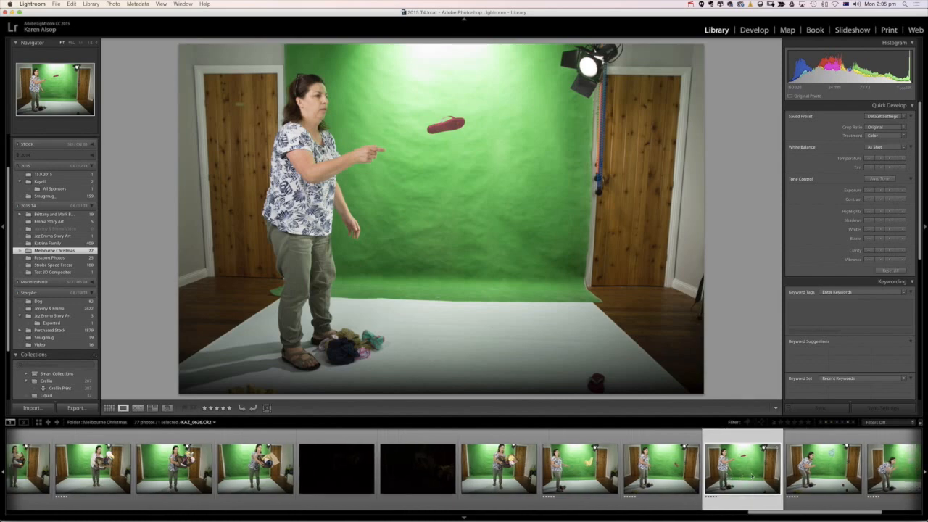
pyautogui.click(815, 476)
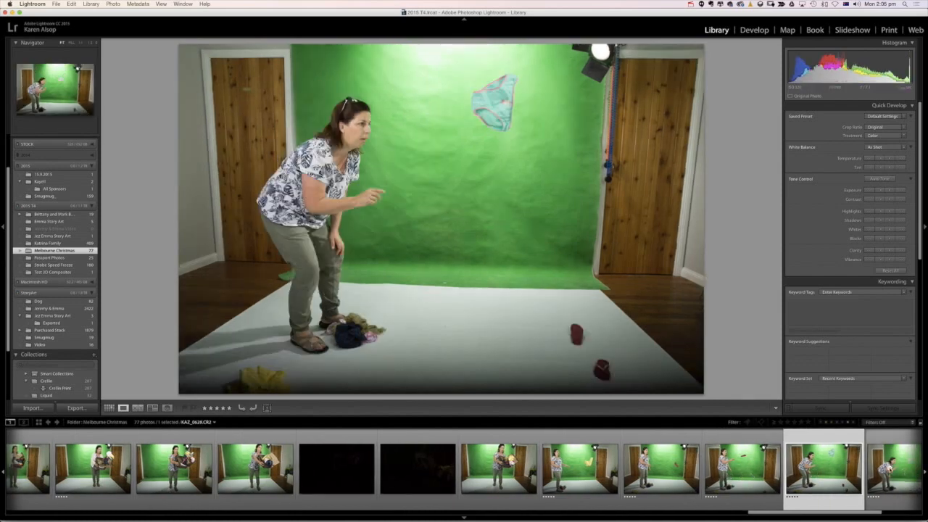
pyautogui.click(892, 470)
pyautogui.click(794, 474)
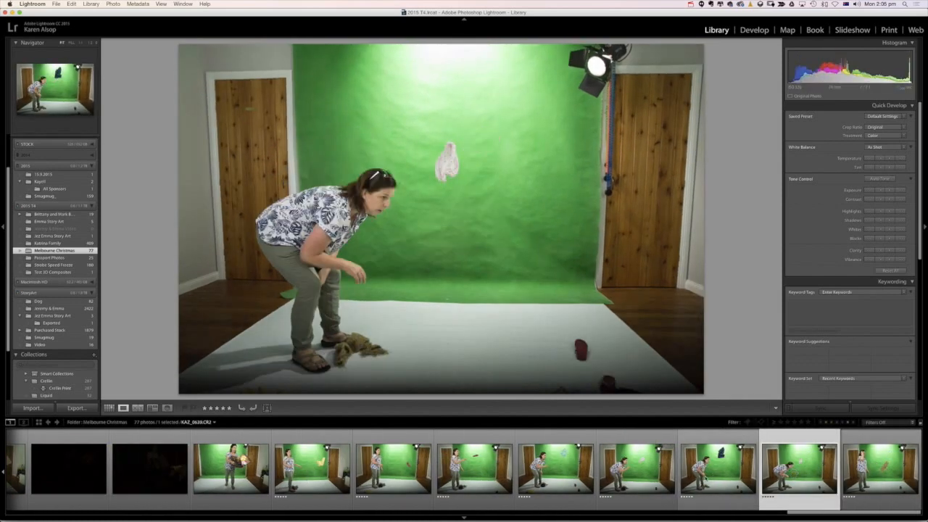
pyautogui.click(706, 476)
pyautogui.press('Right')
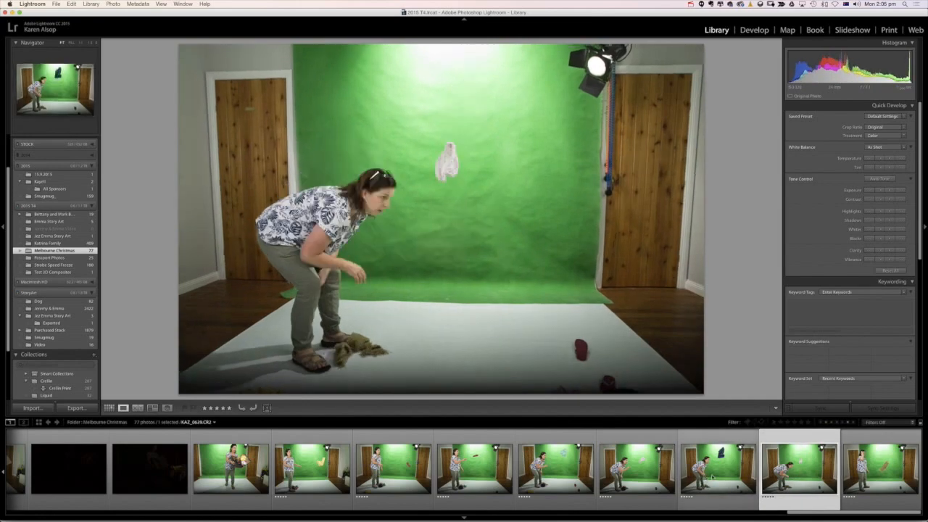
pyautogui.press('Left')
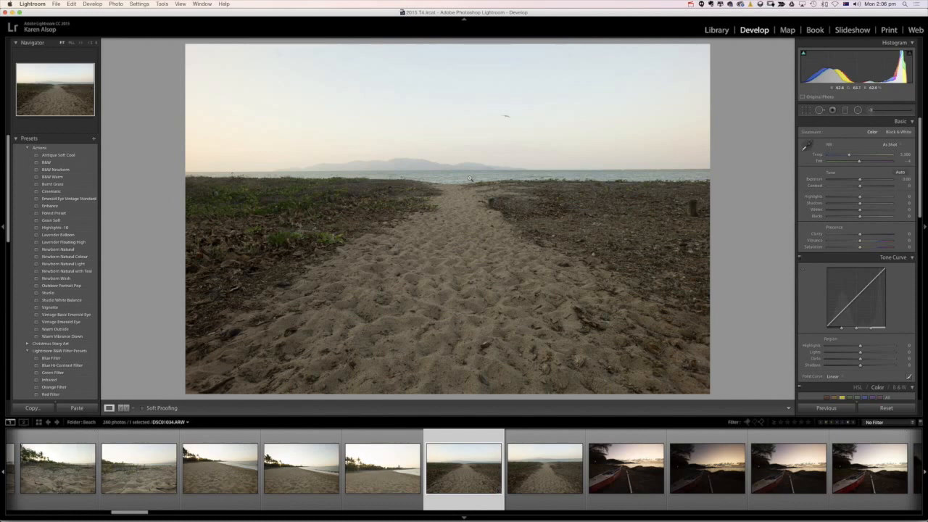
# Heal the dark object at the far end of the sandy path using Spot Removal with a brush size of 71.
pyautogui.click(821, 109)
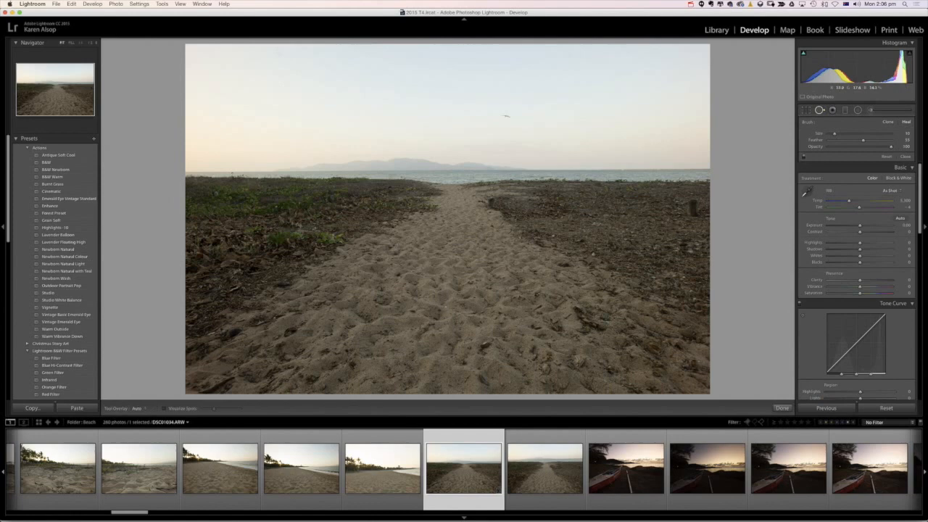
pyautogui.press(']')
pyautogui.press(']')
pyautogui.press(']')
pyautogui.press(']')
pyautogui.press(']')
pyautogui.press(']')
pyautogui.press(']')
pyautogui.press(']')
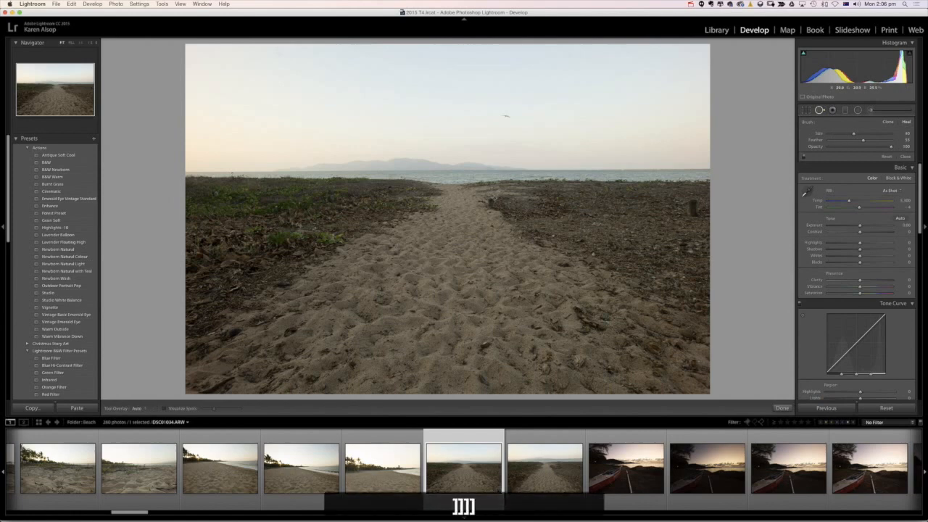
pyautogui.press('[')
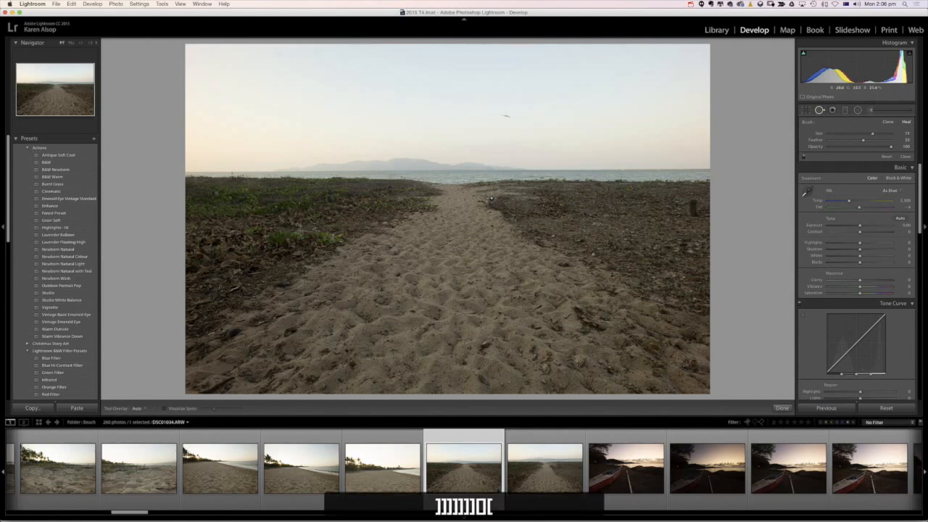
pyautogui.moveTo(493, 198); pyautogui.dragTo(493, 206)
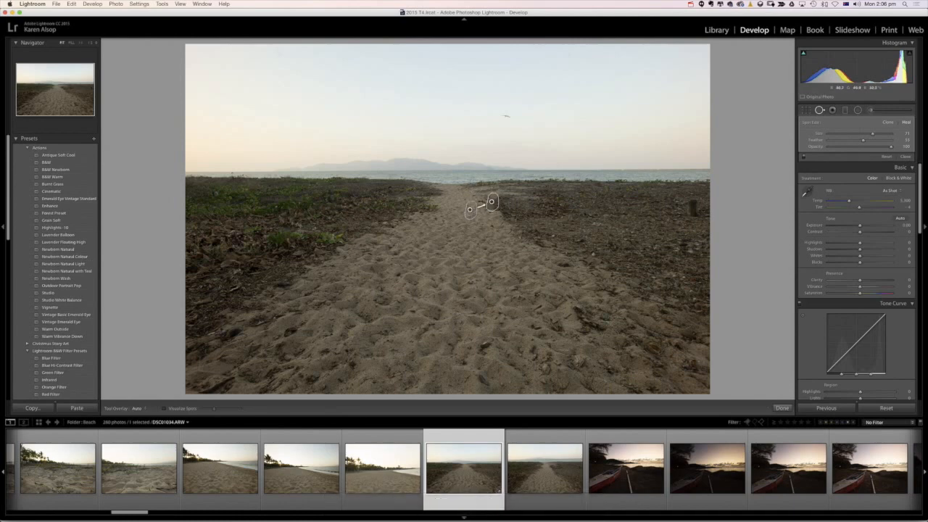
# Remove the bird from the sky with a smaller healing brush.
pyautogui.press('[')
pyautogui.press('[')
pyautogui.press('[')
pyautogui.press('[')
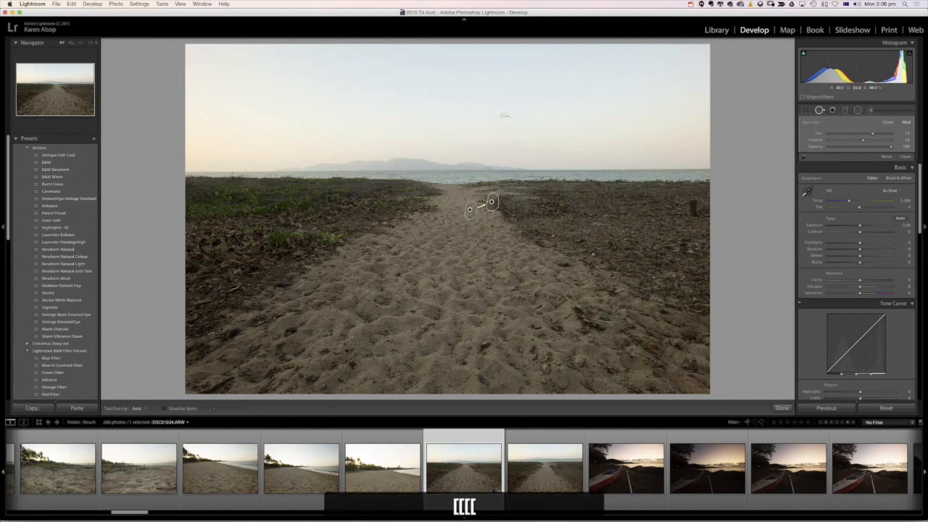
pyautogui.click(505, 116)
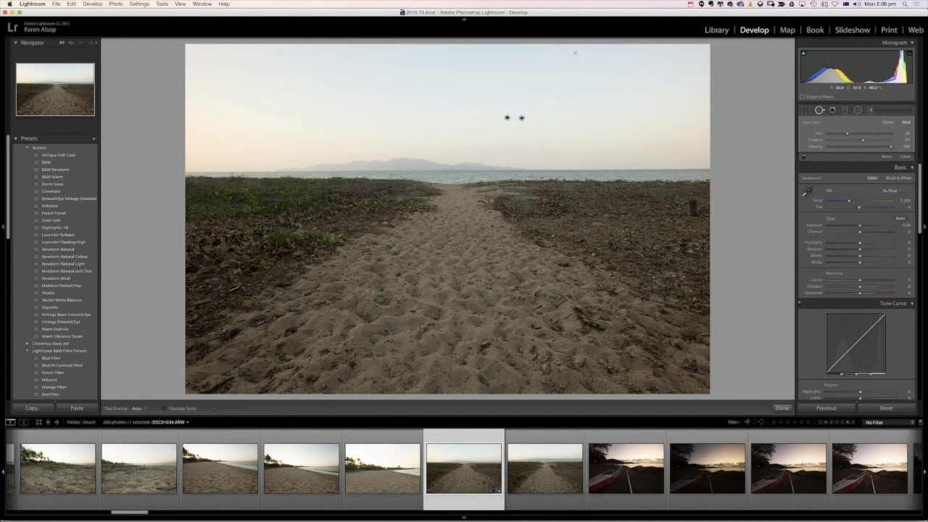
# Enlarge the healing brush, heal two spots in the upper sky and close Spot Removal.
pyautogui.press(']')
pyautogui.press(']')
pyautogui.press(']')
pyautogui.click(570, 55)
pyautogui.click(280, 55)
pyautogui.click(819, 110)
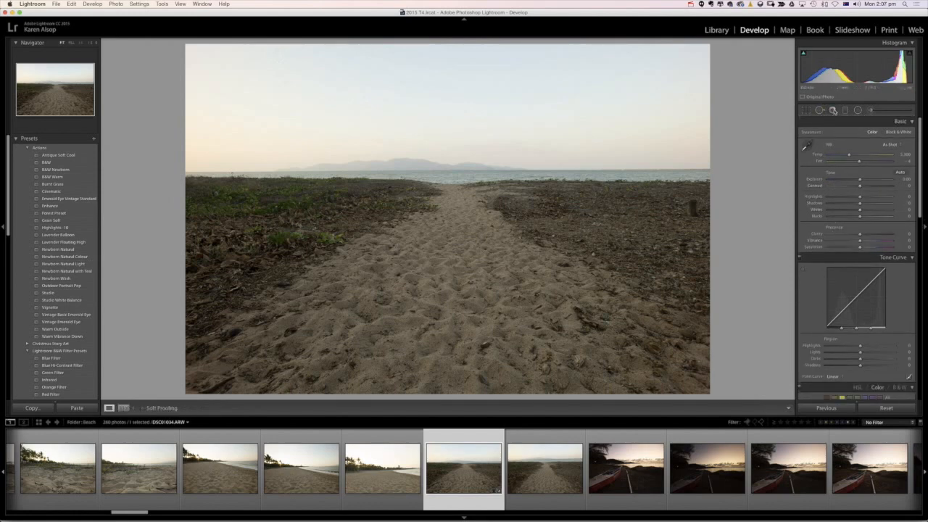
# Add a narrow graduated filter at the horizon covering the sky, with exposure -0.23 and saturation 21.
pyautogui.click(845, 110)
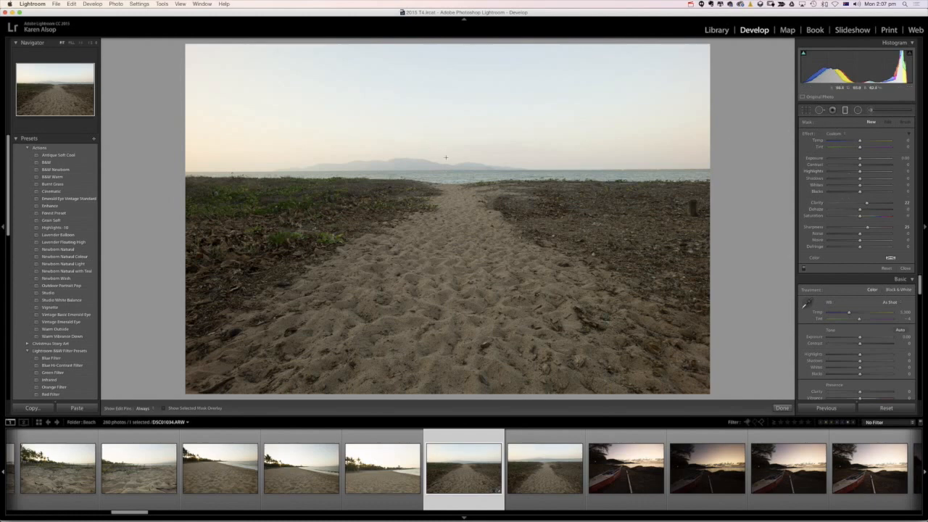
pyautogui.moveTo(444, 154); pyautogui.dragTo(445, 178)
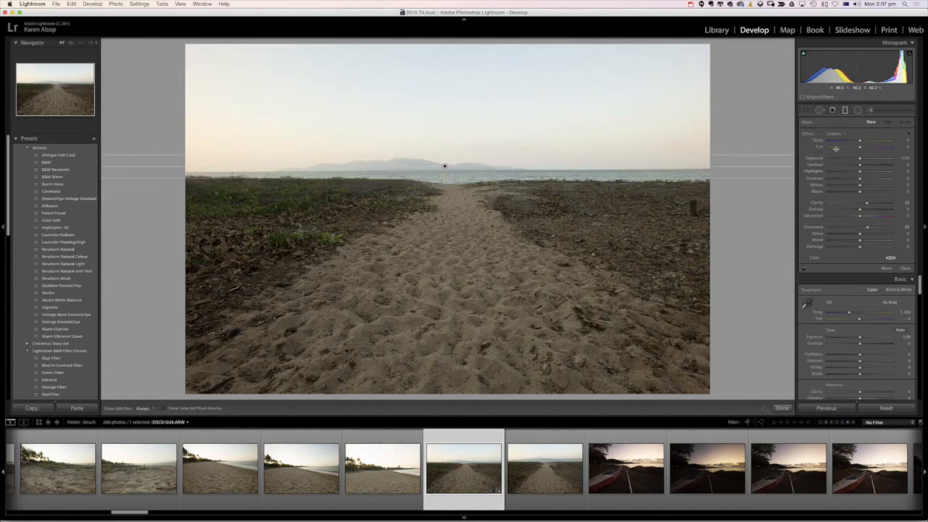
pyautogui.moveTo(860, 158); pyautogui.dragTo(856, 159)
pyautogui.moveTo(866, 215); pyautogui.dragTo(867, 216)
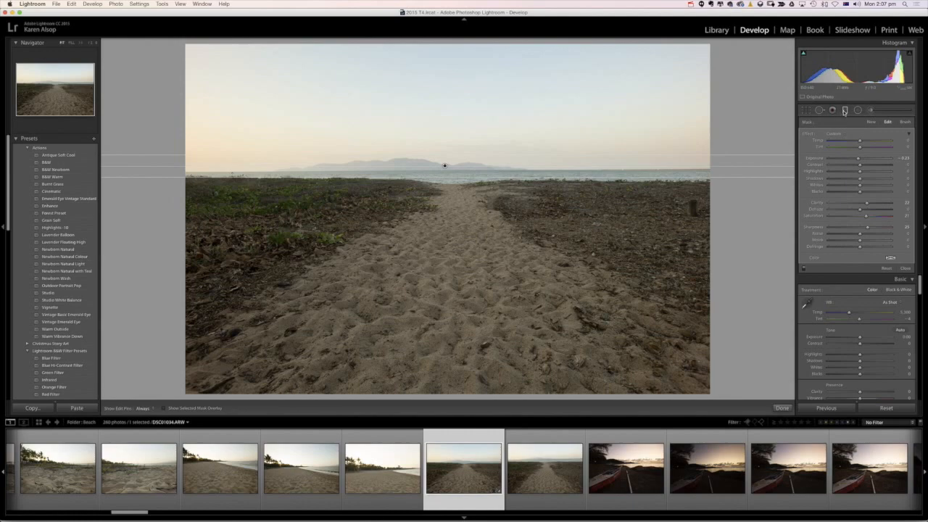
pyautogui.click(845, 111)
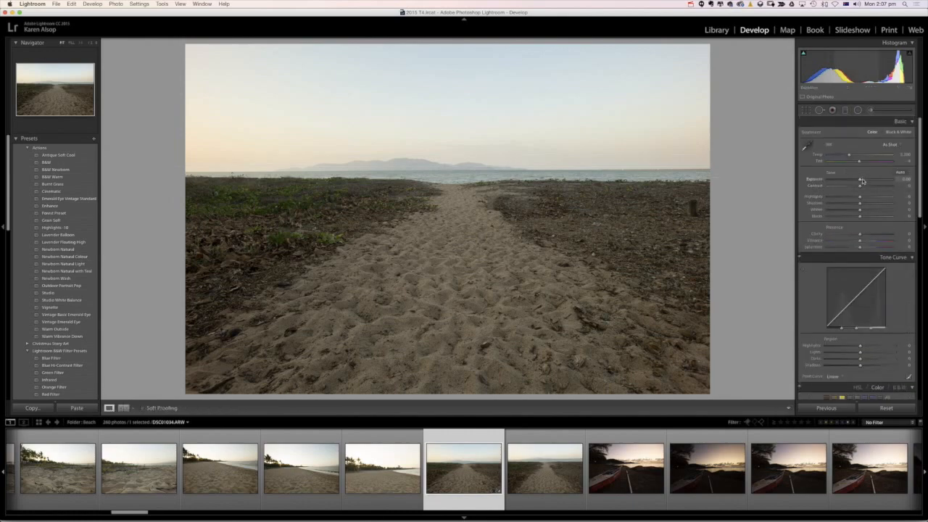
# Set the beach photo's exposure to +0.50, highlights to -20 and shadows to +12.
pyautogui.moveTo(862, 180); pyautogui.dragTo(865, 180)
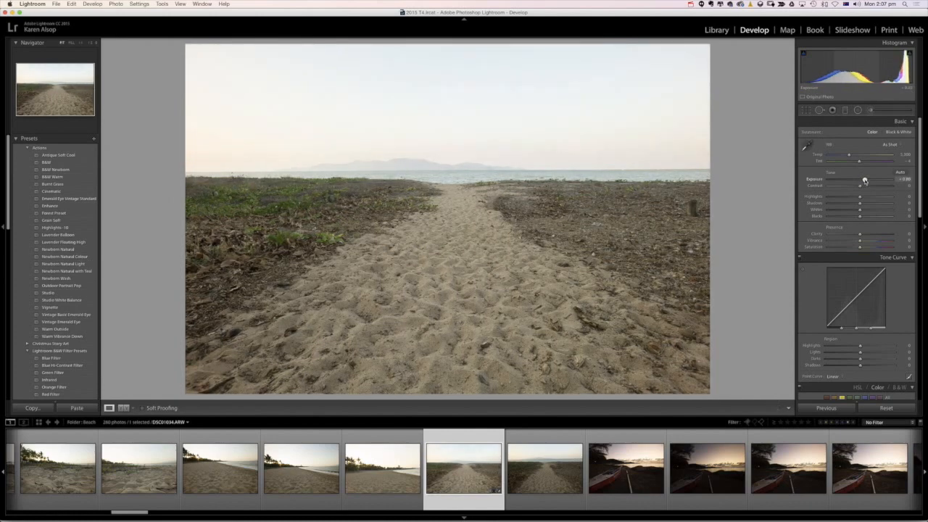
pyautogui.moveTo(865, 179); pyautogui.dragTo(847, 198)
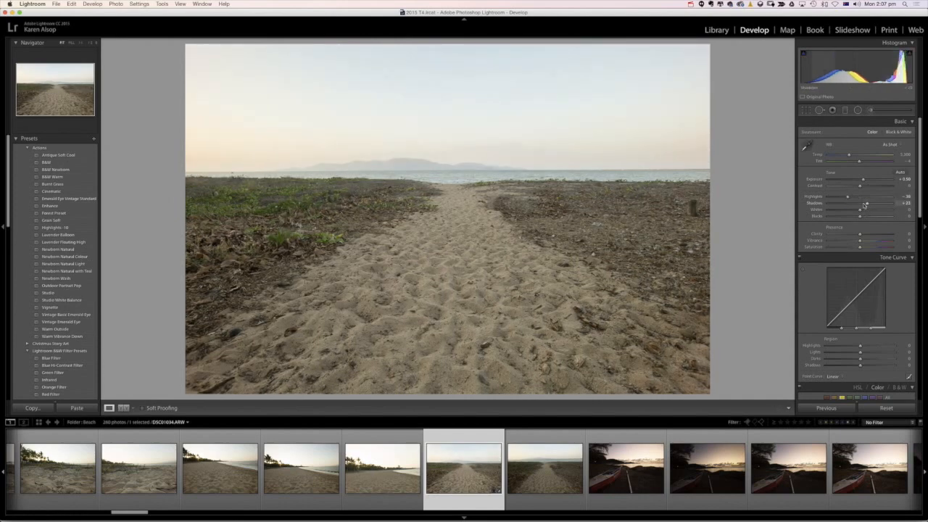
pyautogui.click(864, 204)
pyautogui.click(854, 197)
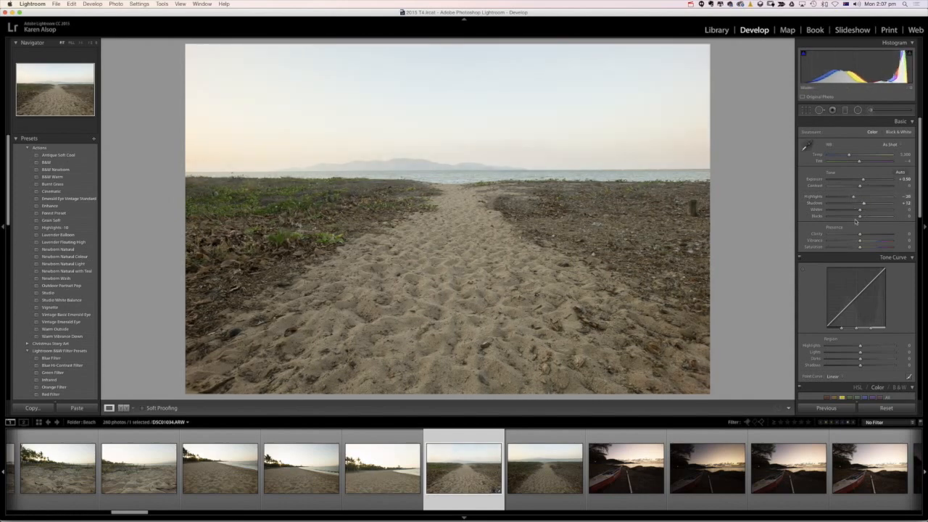
# Set the beach photo's blacks to -21 and clarity to +5.
pyautogui.moveTo(860, 216); pyautogui.dragTo(853, 216)
pyautogui.moveTo(860, 237); pyautogui.dragTo(863, 234)
pyautogui.moveTo(863, 235); pyautogui.dragTo(861, 236)
# Open the adjusted beach photo in Adobe Photoshop CC 2015.
pyautogui.rightClick(480, 220)
pyautogui.moveTo(528, 270)
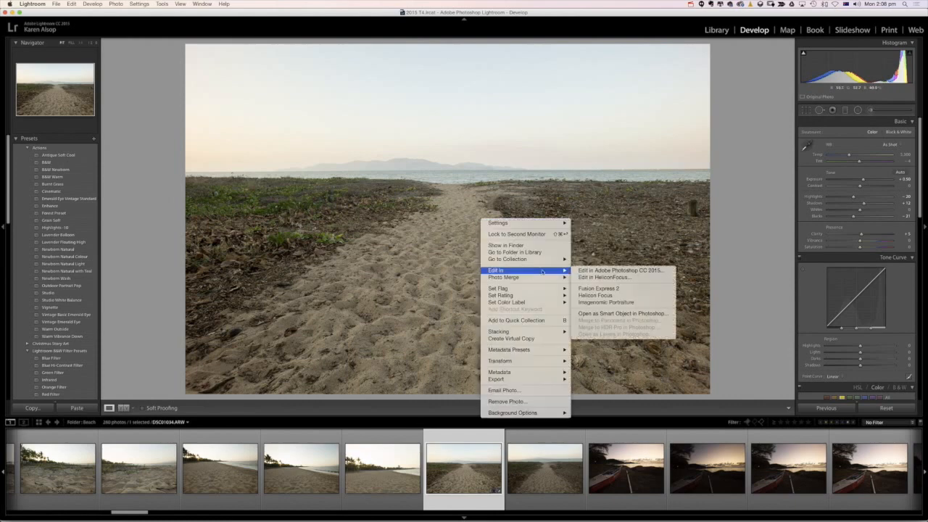
pyautogui.click(616, 270)
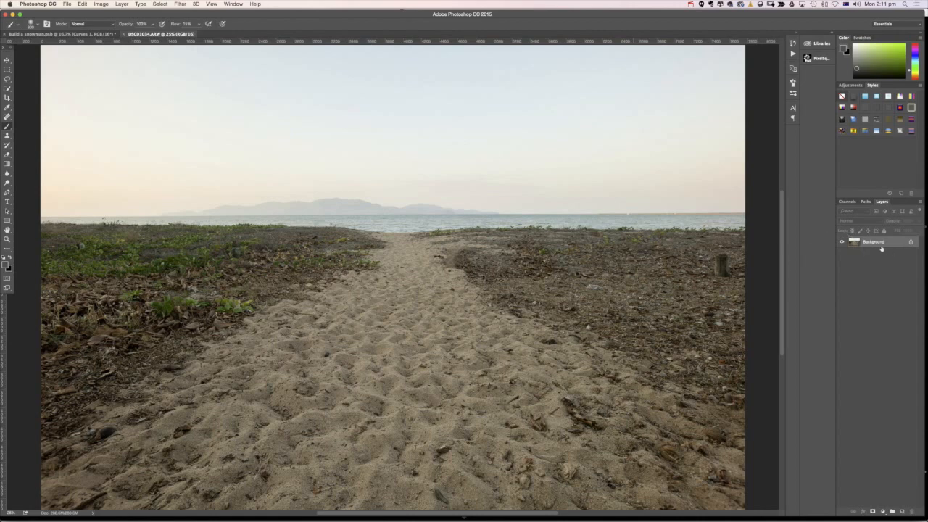
# Look at the finished snowman composite, return to DSC01034.ARW and duplicate its Background layer.
pyautogui.click(67, 34)
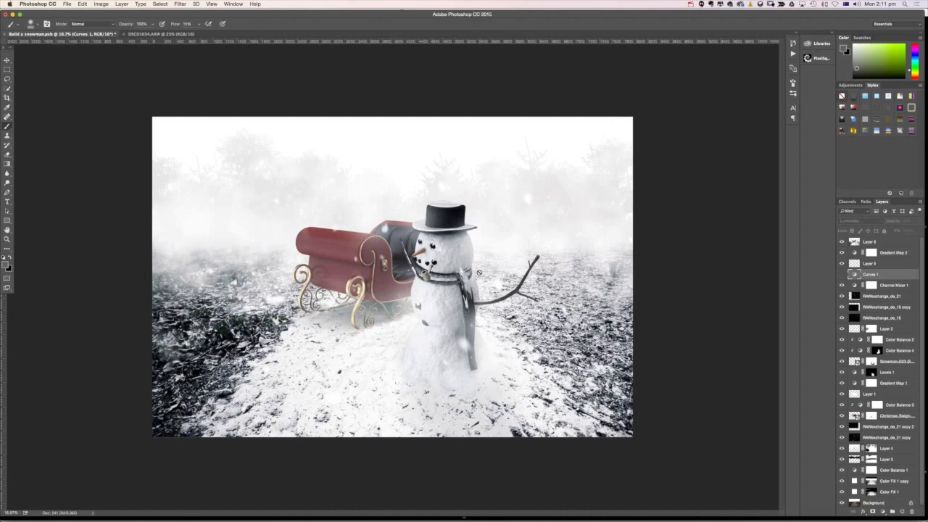
pyautogui.click(180, 35)
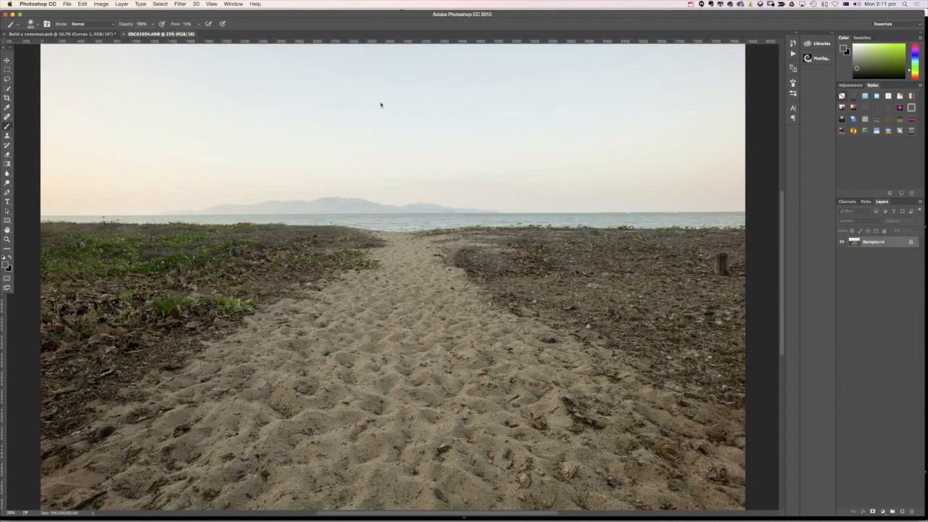
pyautogui.rightClick(867, 243)
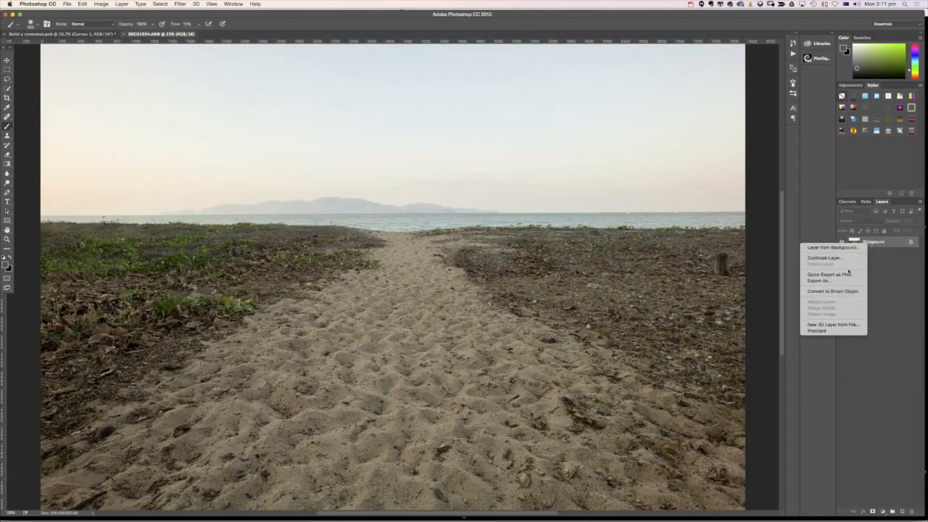
pyautogui.click(826, 257)
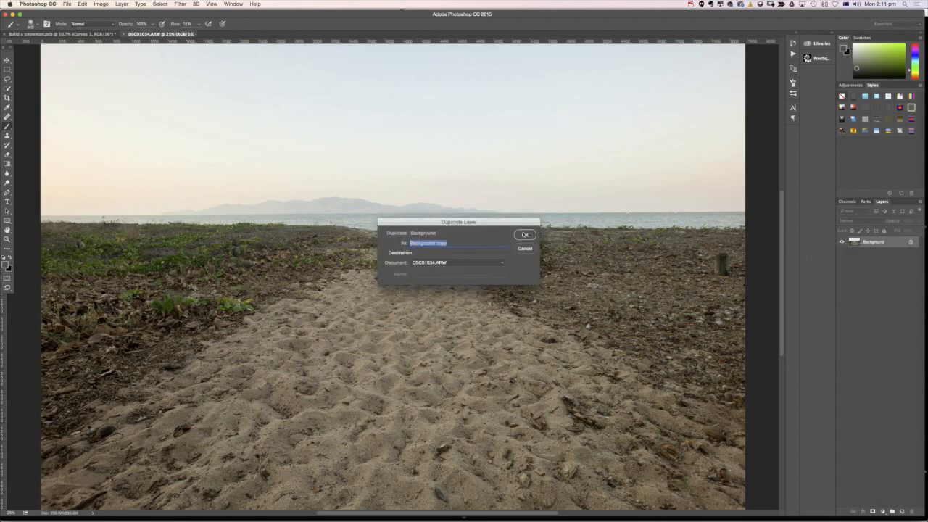
pyautogui.click(526, 234)
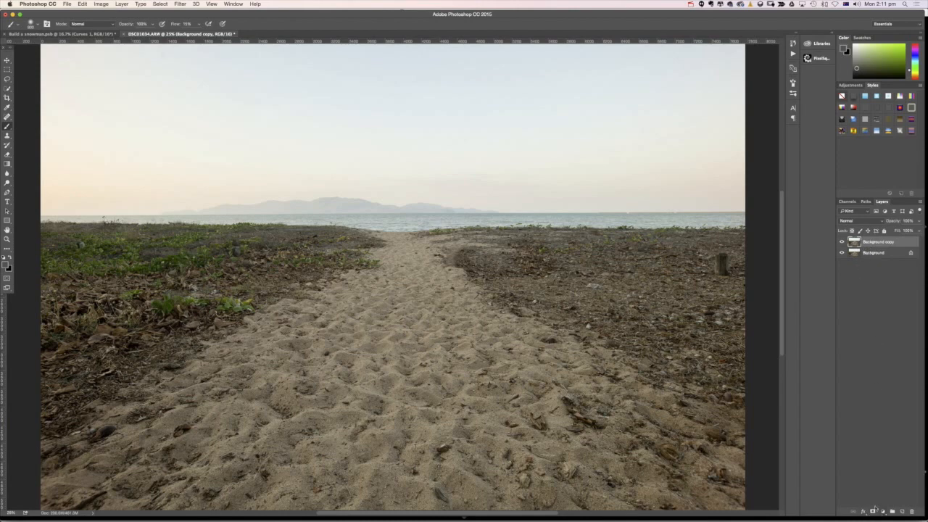
# Start a Color Range selection on the duplicate layer by sampling the sand on the path.
pyautogui.click(159, 4)
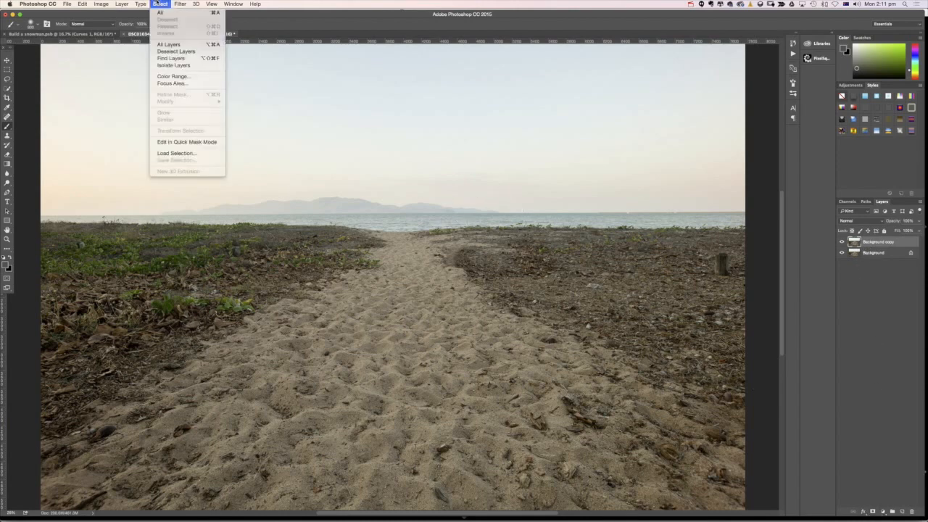
pyautogui.click(185, 76)
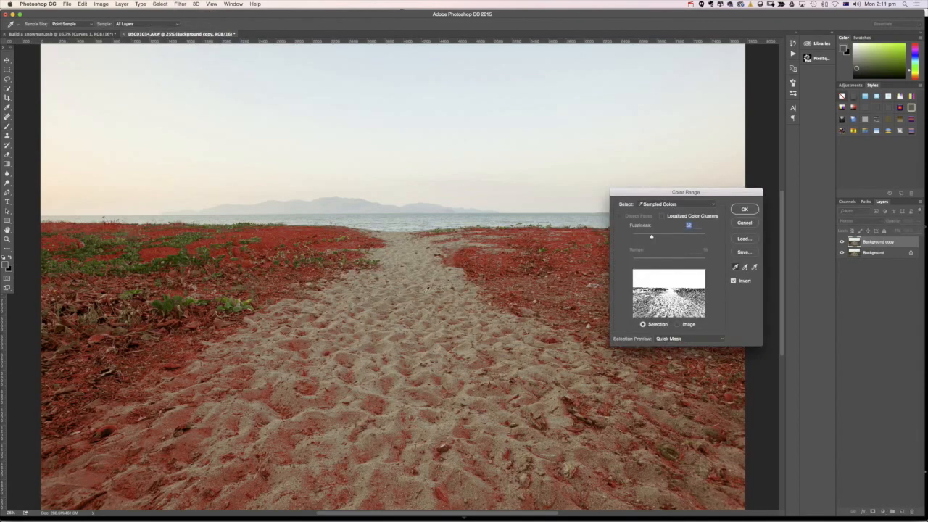
pyautogui.click(417, 292)
pyautogui.click(411, 282)
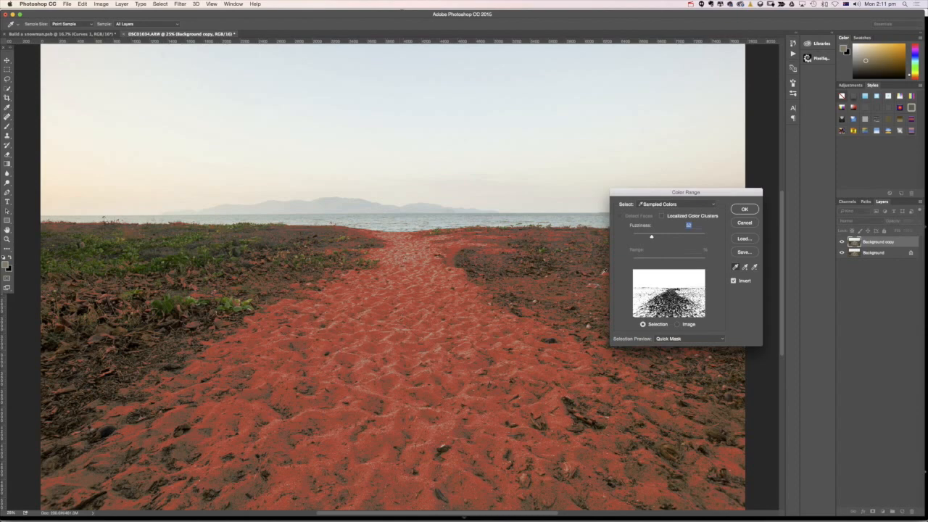
# Try lower and higher Color Range fuzziness values on the sand and settle on 33.
pyautogui.scroll(1, 604, 272)
pyautogui.click(659, 239)
pyautogui.click(651, 237)
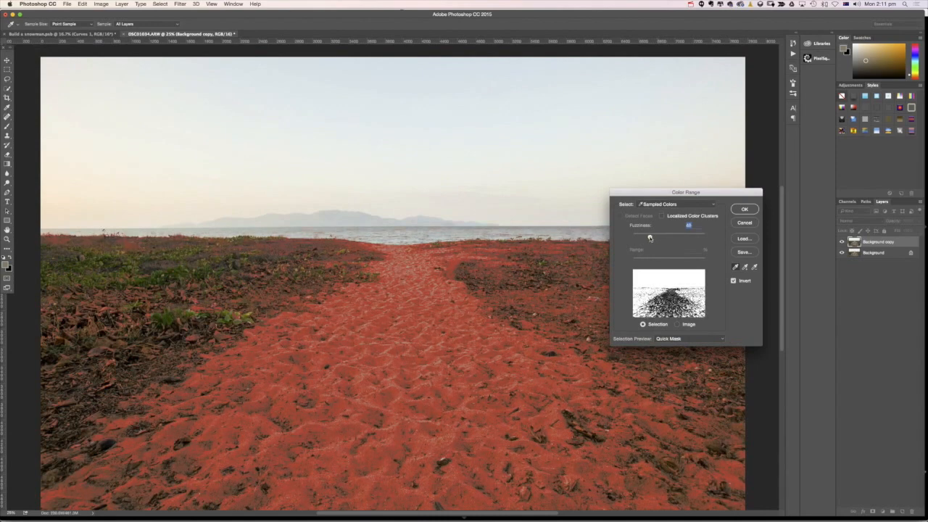
pyautogui.click(658, 238)
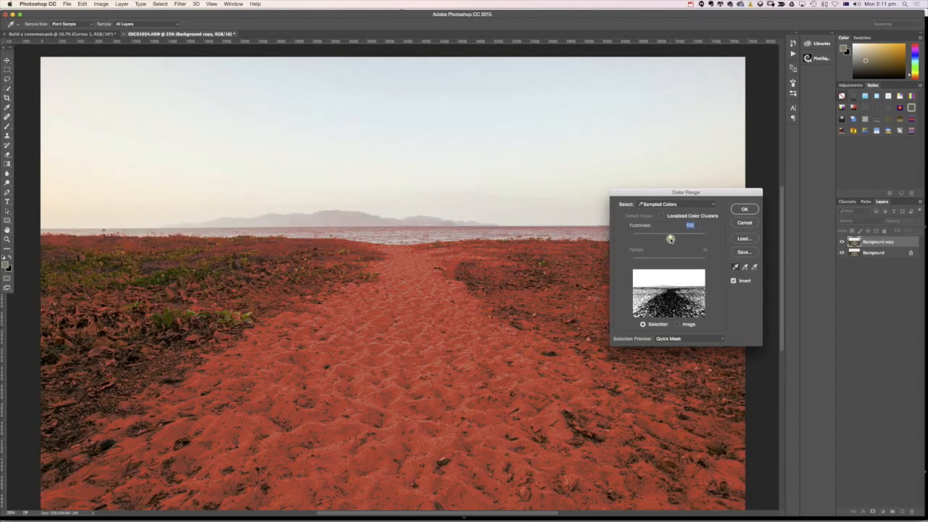
pyautogui.click(651, 237)
pyautogui.moveTo(650, 237); pyautogui.dragTo(654, 237)
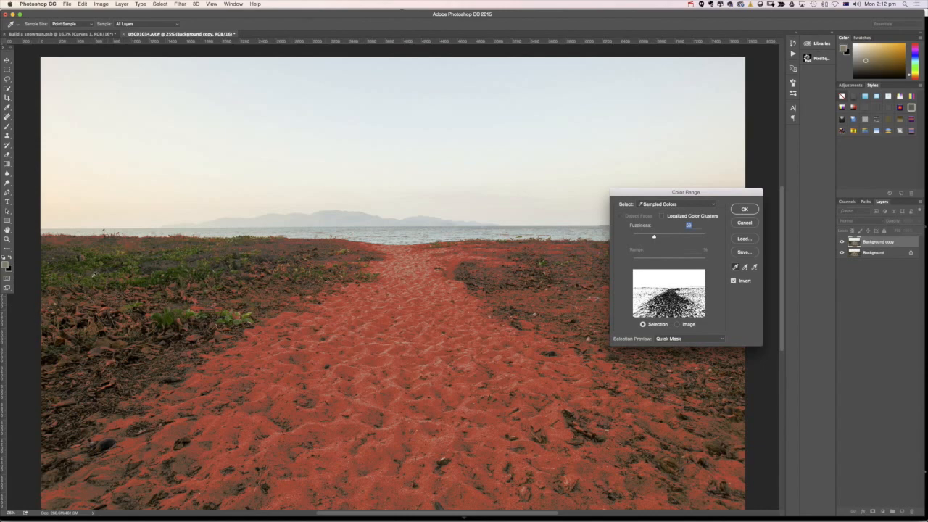
pyautogui.moveTo(653, 237)
pyautogui.mouseDown()
pyautogui.moveTo(667, 238)
pyautogui.moveTo(652, 238)
pyautogui.mouseUp()
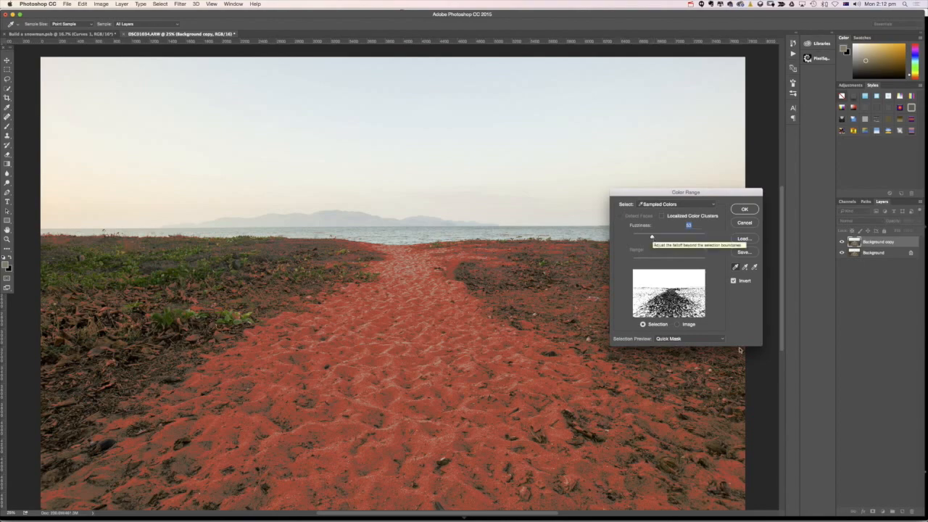
# Preview the sand selection as White Matte against Quick Mask and apply it with a slightly higher fuzziness.
pyautogui.click(714, 338)
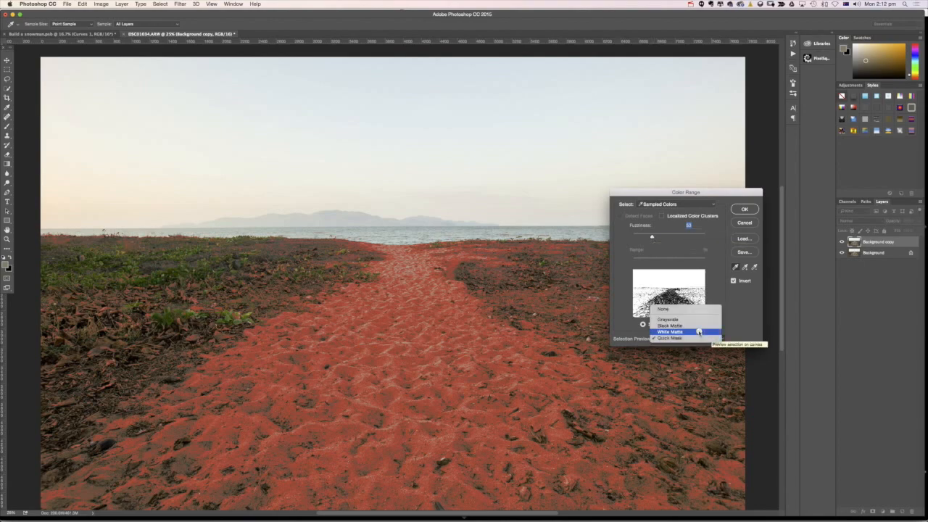
pyautogui.click(700, 331)
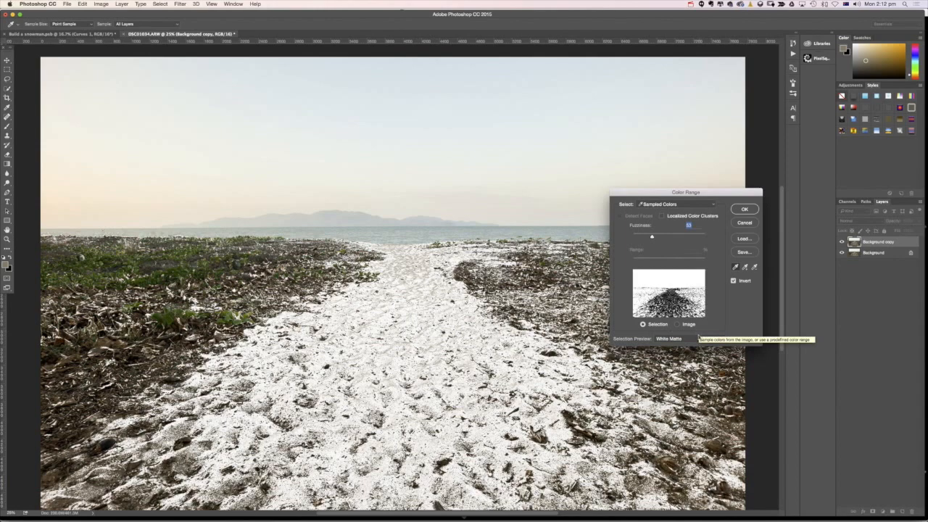
pyautogui.click(698, 336)
pyautogui.click(687, 345)
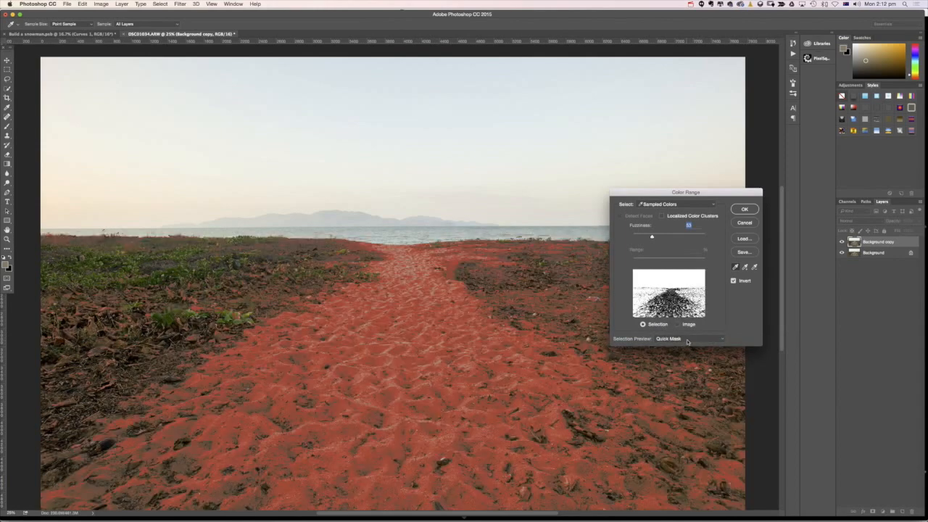
pyautogui.click(687, 340)
pyautogui.click(685, 334)
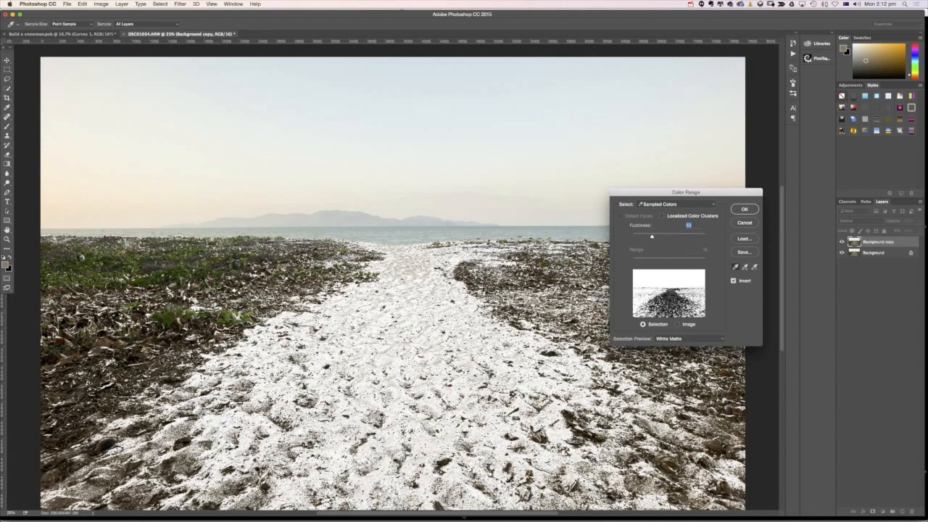
pyautogui.moveTo(658, 238); pyautogui.dragTo(657, 238)
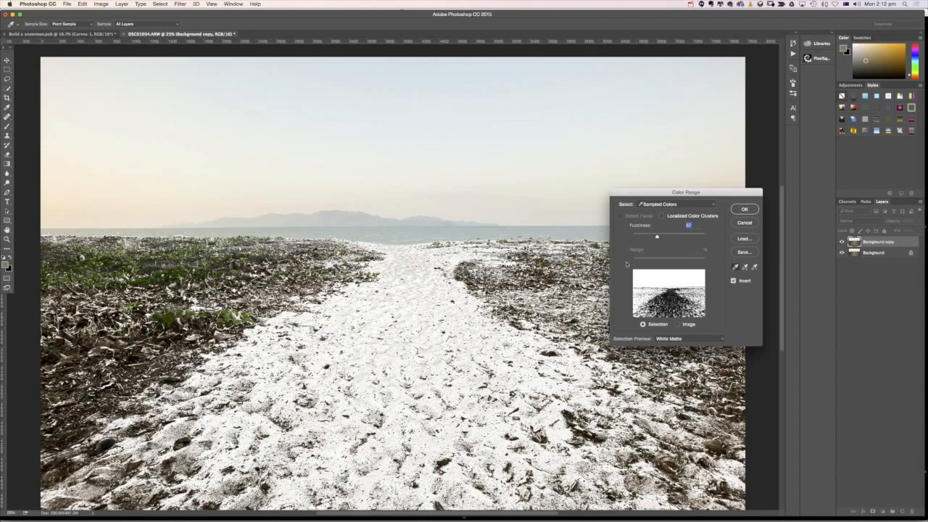
pyautogui.click(740, 210)
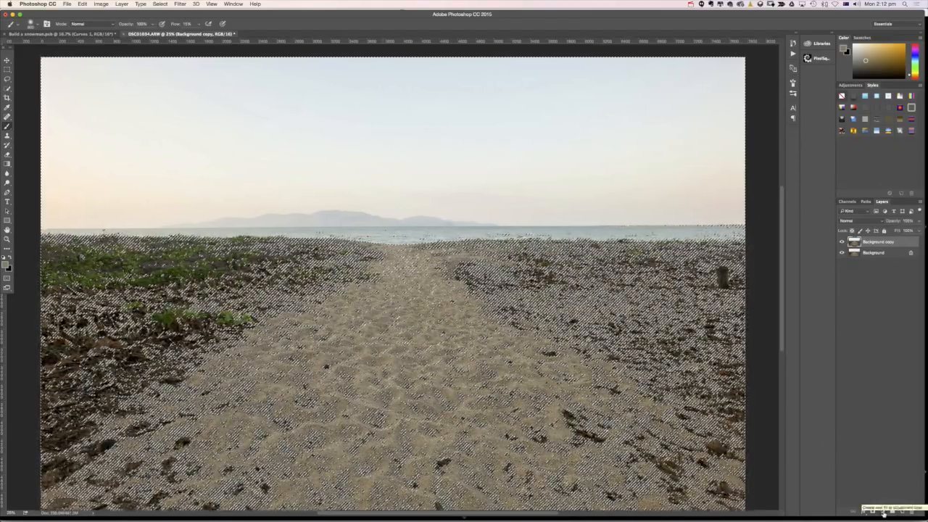
# Add a Solid Color fill layer from the selection in off-white, RGB 250, 249, 247.
pyautogui.click(884, 512)
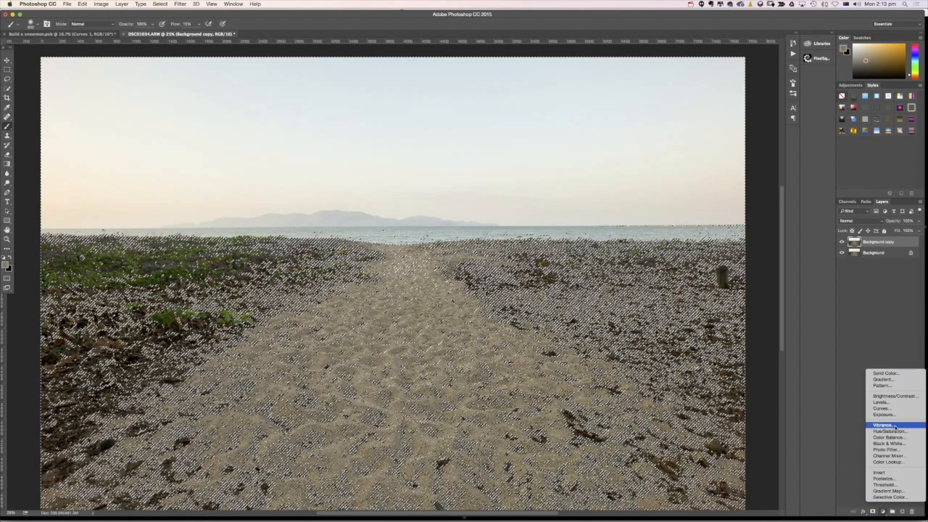
pyautogui.click(881, 514)
pyautogui.click(881, 514)
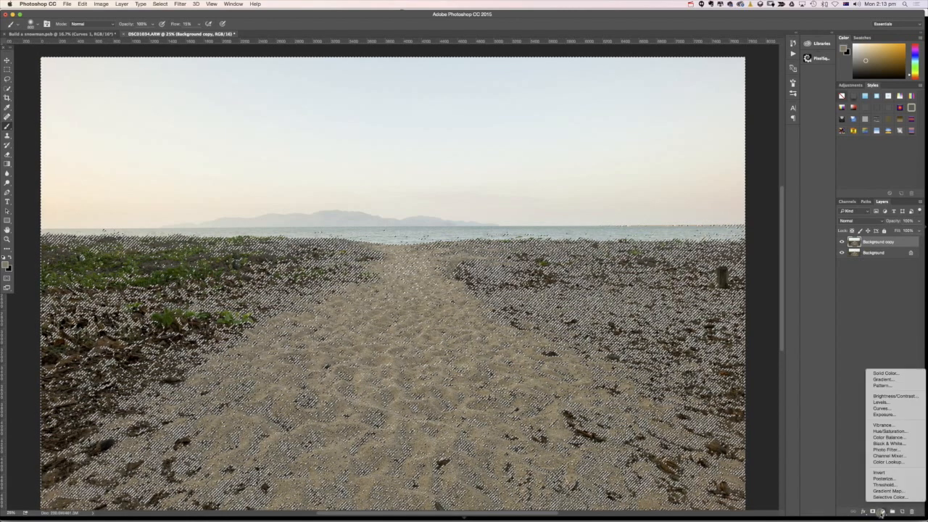
pyautogui.click(887, 373)
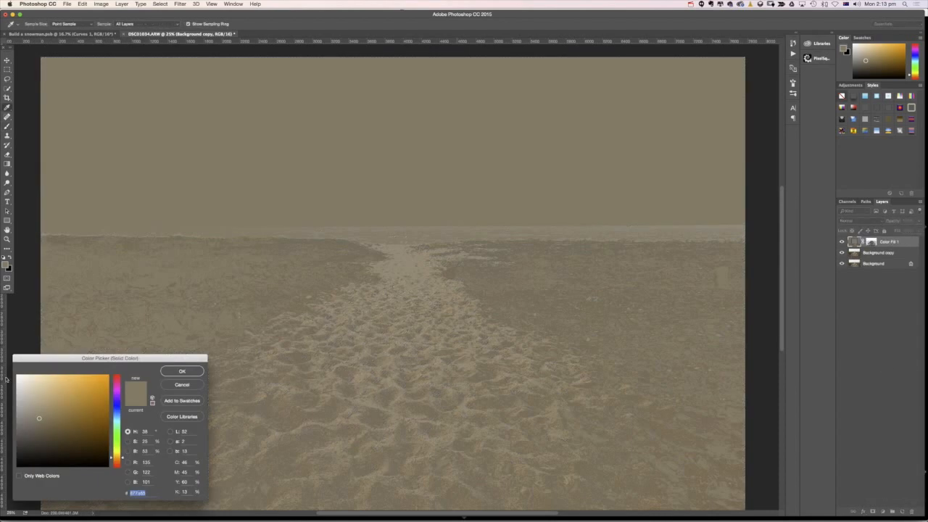
pyautogui.click(19, 375)
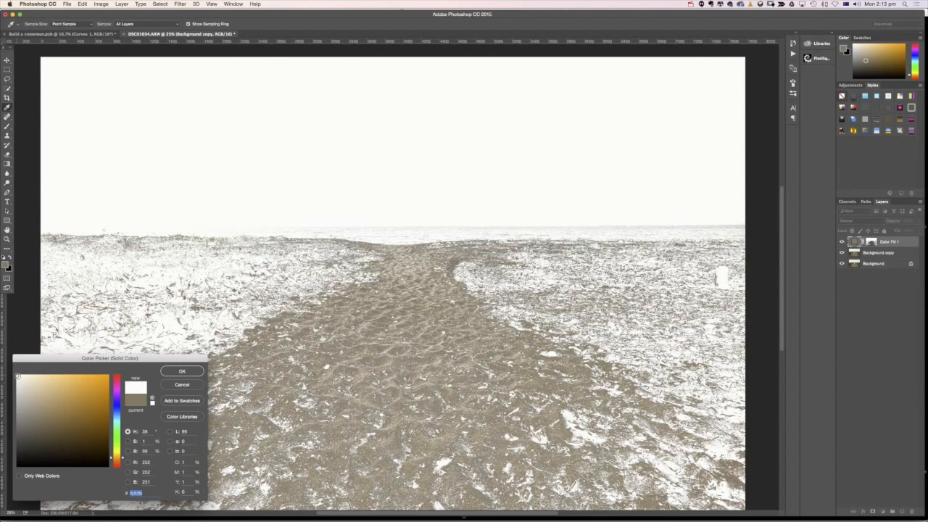
pyautogui.click(18, 377)
pyautogui.scroll(-1, 79, 376)
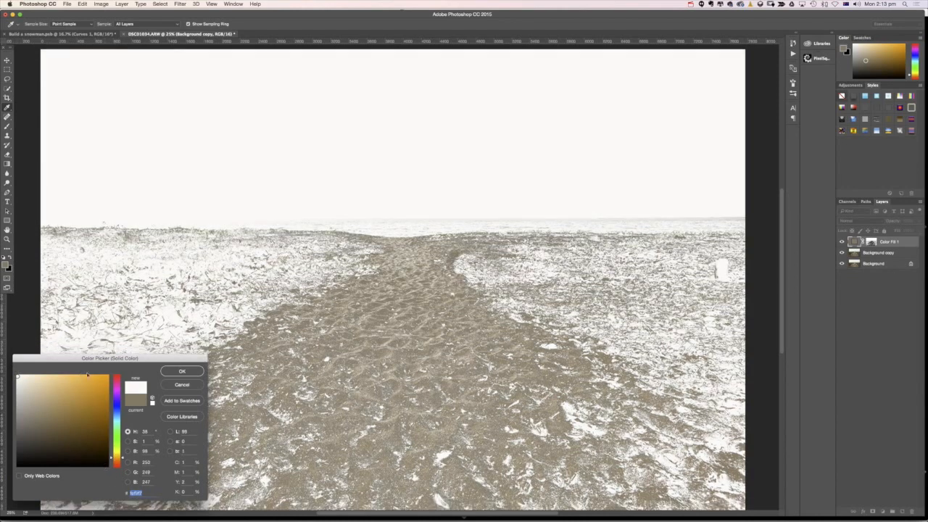
pyautogui.click(174, 372)
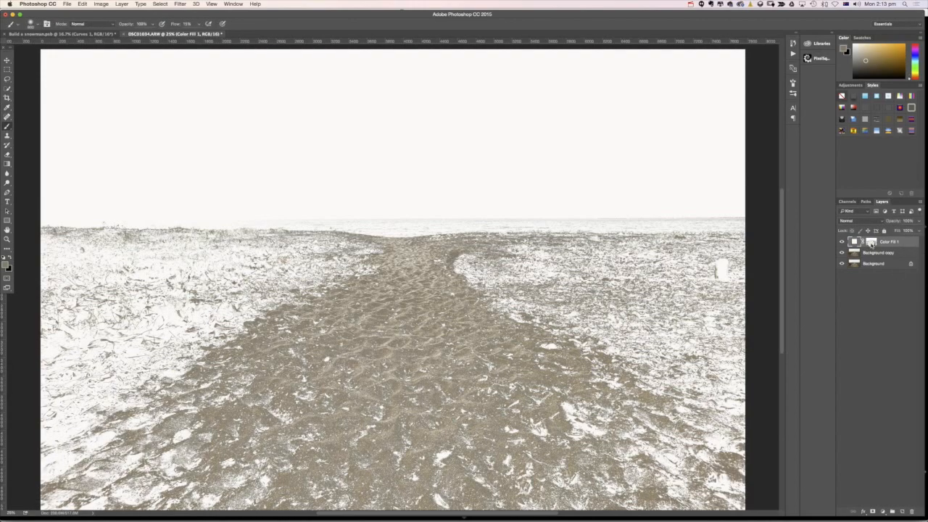
# Invert the mask of the white fill layer so the fill covers the sand, and duplicate the layer.
pyautogui.click(872, 242)
pyautogui.press('super+i')
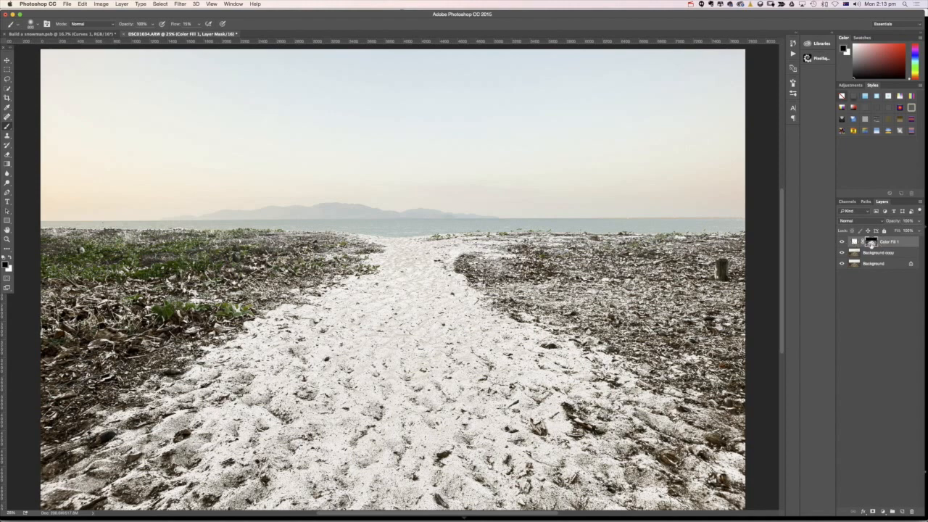
pyautogui.rightClick(896, 243)
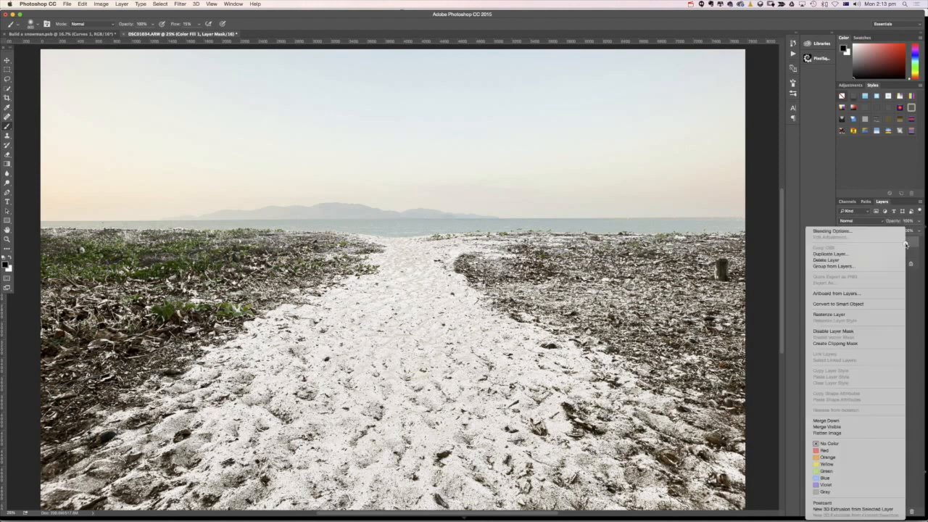
pyautogui.click(847, 254)
pyautogui.click(526, 235)
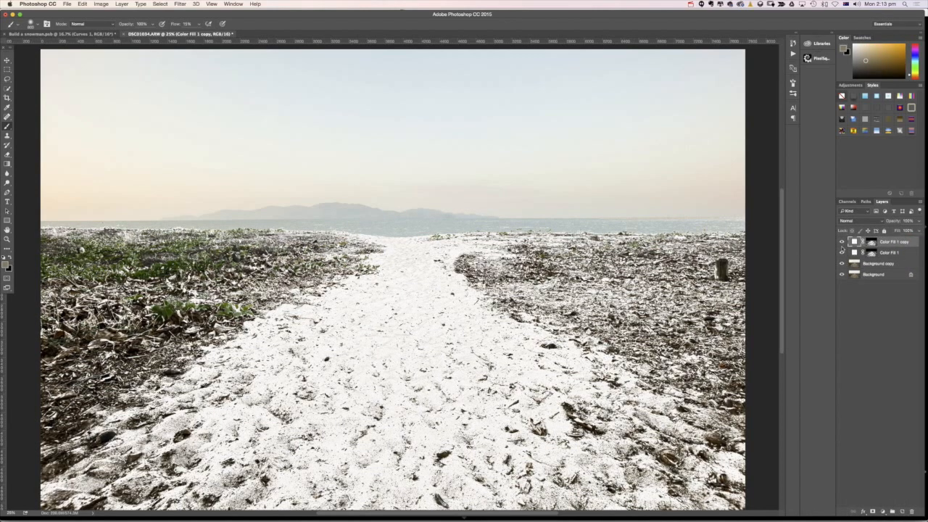
# Hide the duplicate fill layer, rasterize the original Color Fill 1 layer and apply a small-radius Gaussian Blur to it.
pyautogui.click(892, 253)
pyautogui.click(842, 241)
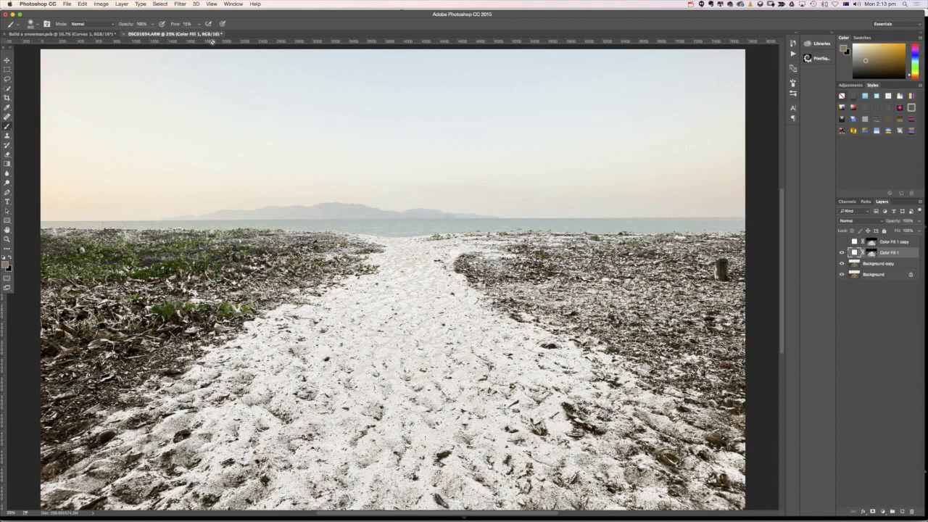
pyautogui.click(179, 4)
pyautogui.moveTo(209, 90)
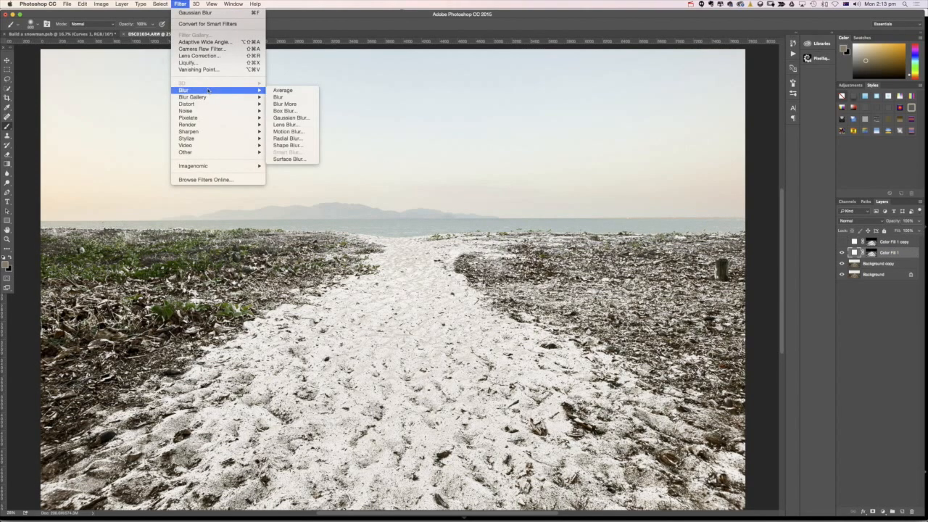
pyautogui.click(285, 119)
pyautogui.click(460, 172)
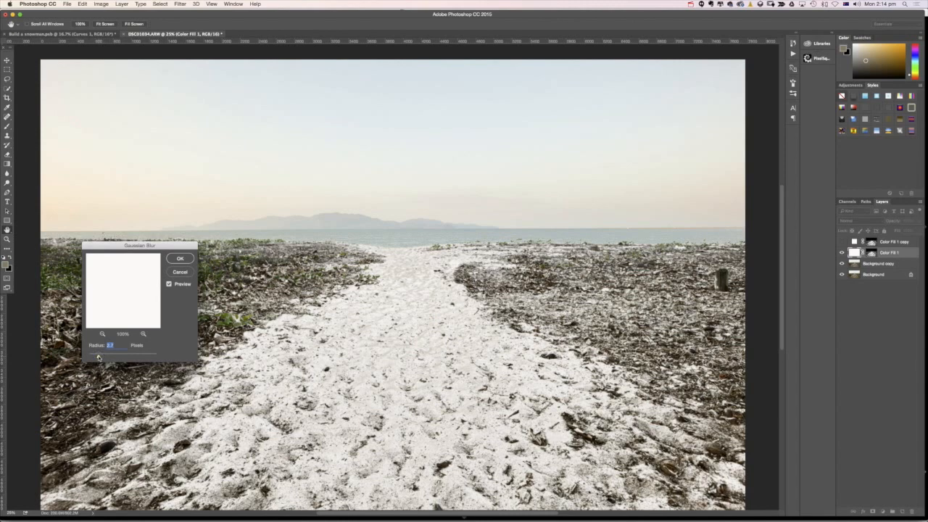
pyautogui.click(180, 258)
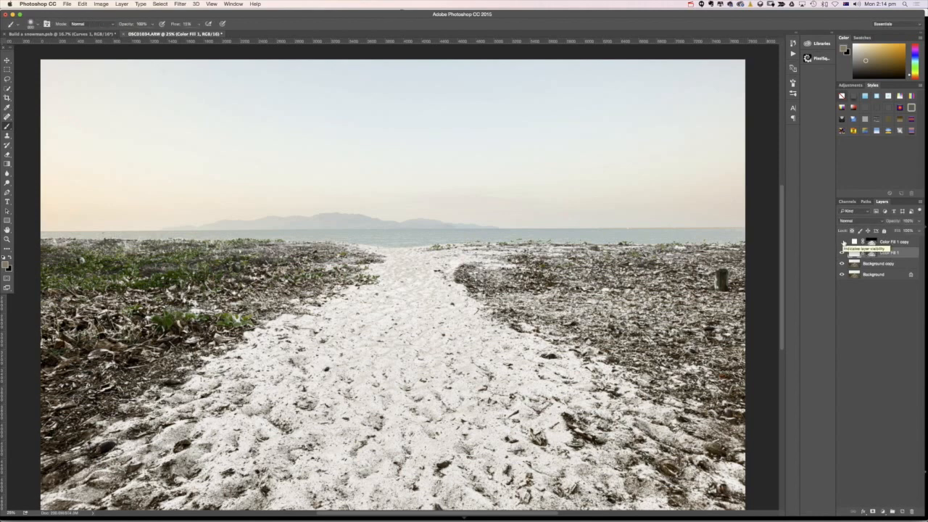
# Show the duplicate fill layer again and test the opacity of Color Fill 1, leaving it at 100%.
pyautogui.click(843, 242)
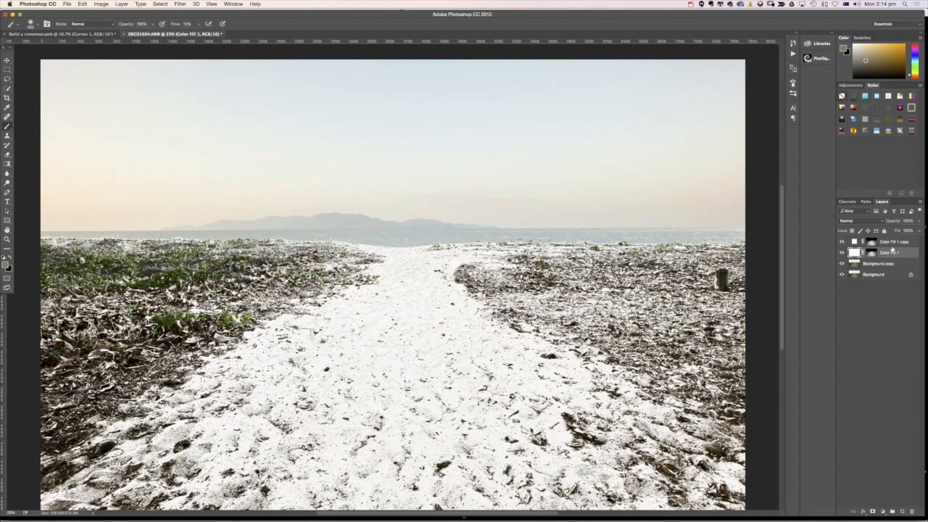
pyautogui.click(918, 222)
pyautogui.moveTo(909, 231); pyautogui.dragTo(916, 231)
# Set the blending mode of the Color Fill 1 copy layer to Screen.
pyautogui.click(889, 242)
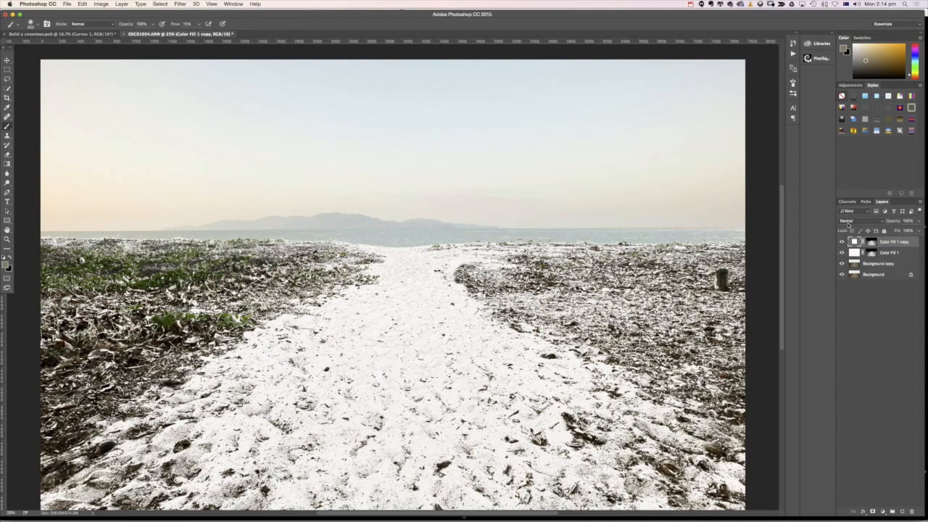
pyautogui.click(847, 222)
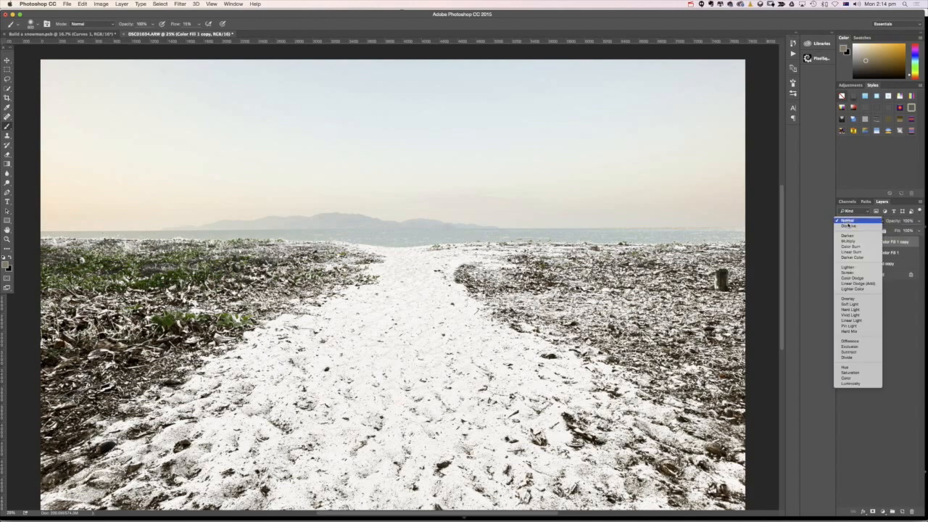
pyautogui.click(866, 275)
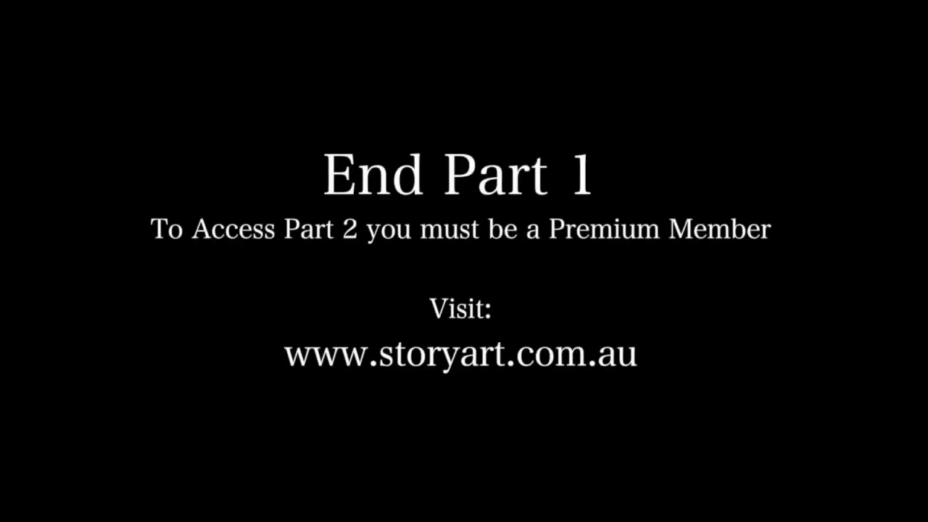